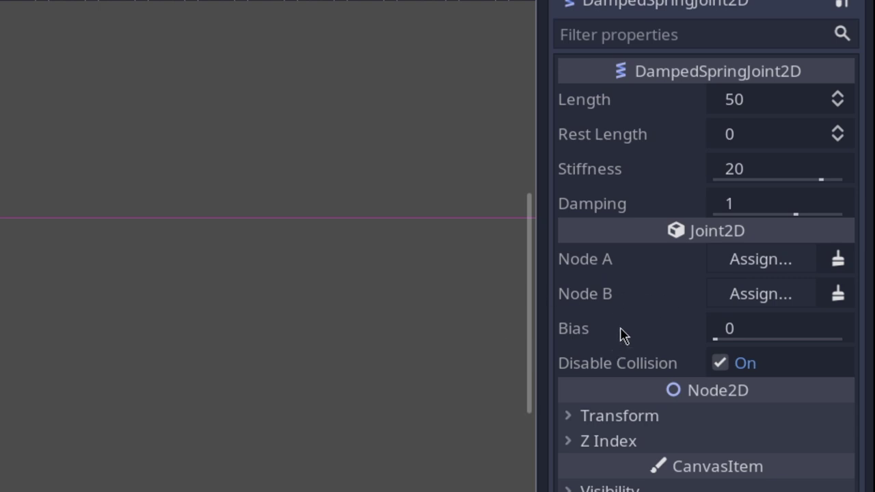
- Read the descriptions of the spring joint's Bias, Disable Collision and Node A properties
mouse_move(647, 341)
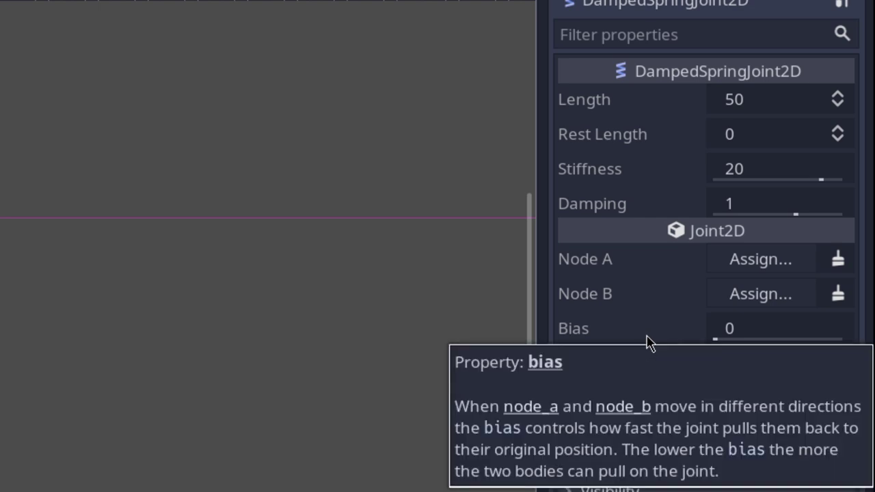
mouse_move(635, 376)
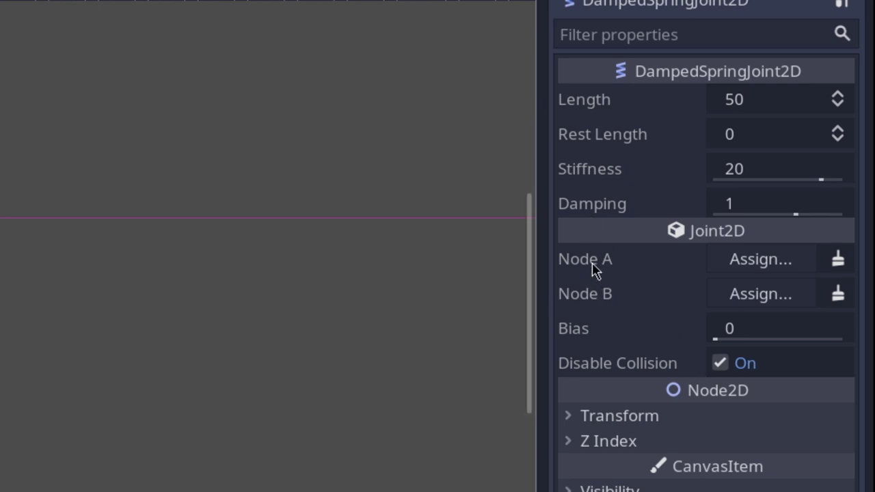
mouse_move(591, 269)
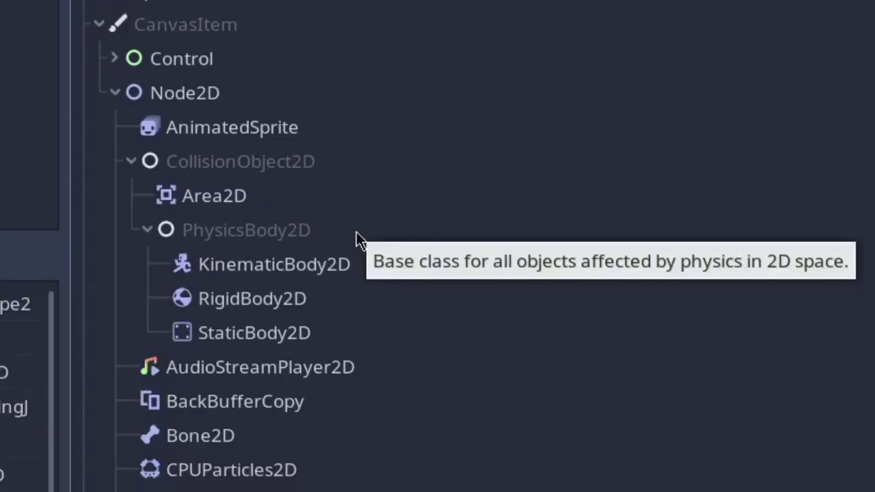
- Add a StaticBody2D under Node2D with Sprite and CollisionShape2D children, and save the scene
click(377, 263)
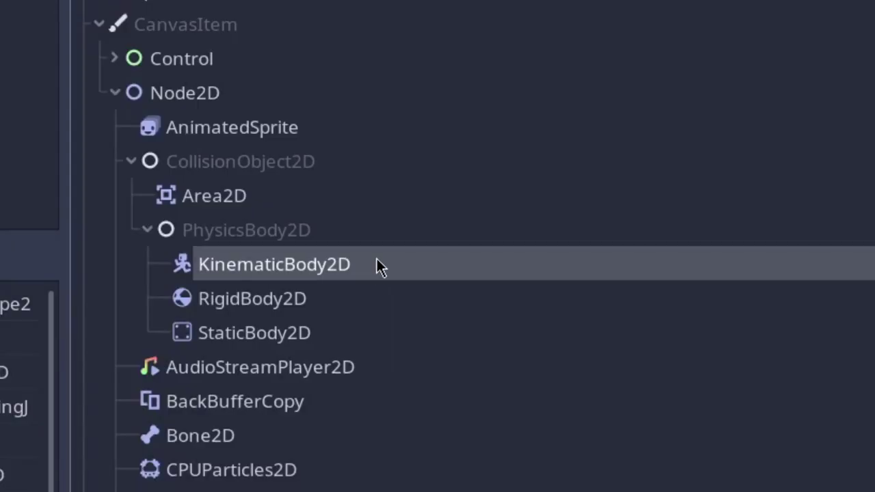
click(384, 307)
click(393, 328)
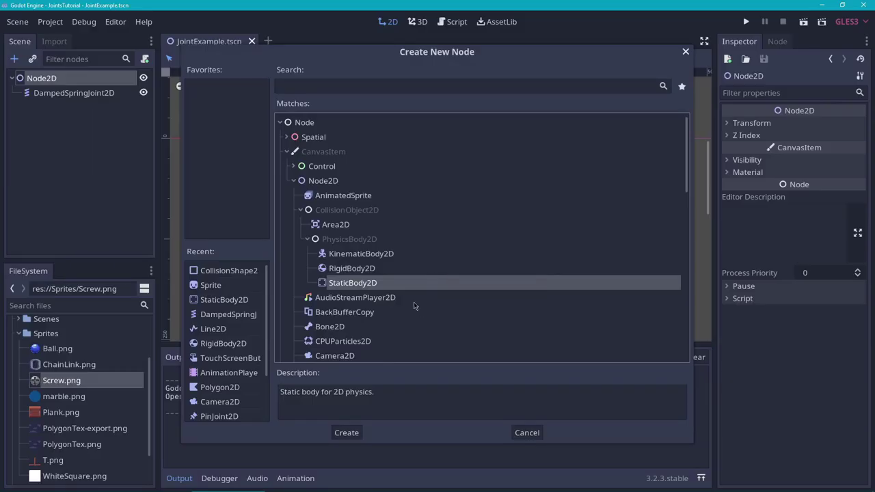
double_click(394, 331)
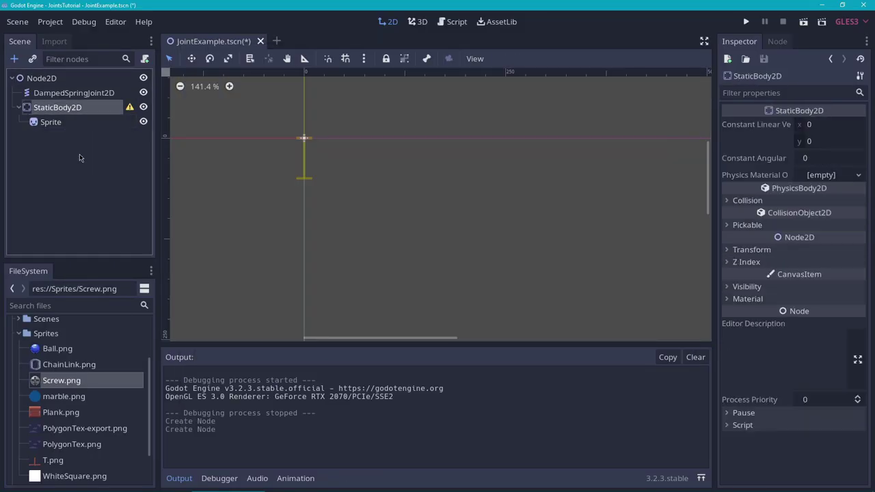
key(ctrl+a)
text(shape)
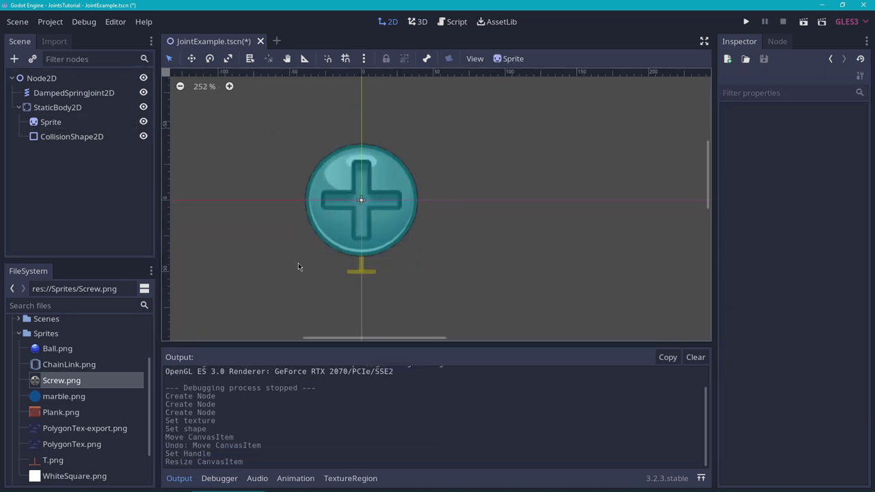
middle_drag(298, 266, 307, 264)
key(ctrl+s)
- Add a RigidBody2D under Node2D with a Sprite and a CollisionShape2D as its children
click(55, 79)
key(ctrl+a)
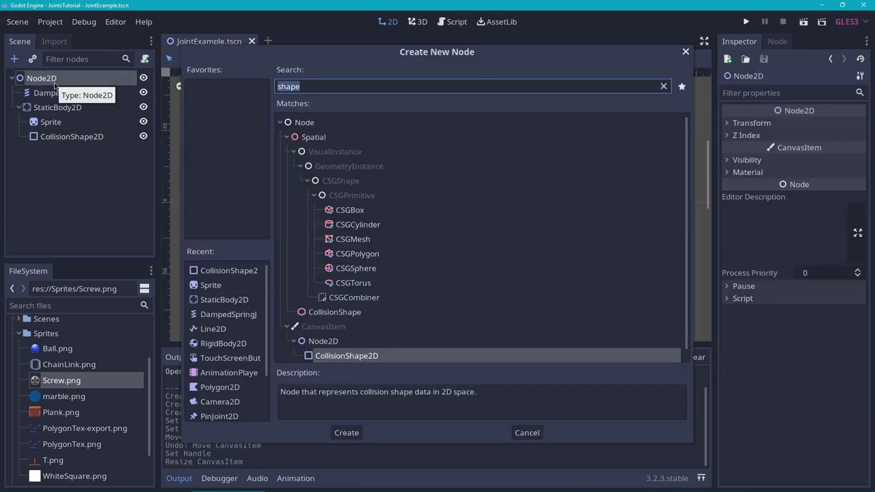
text(rig)
key(Return)
key(ctrl+a)
text(sprite)
key(Return)
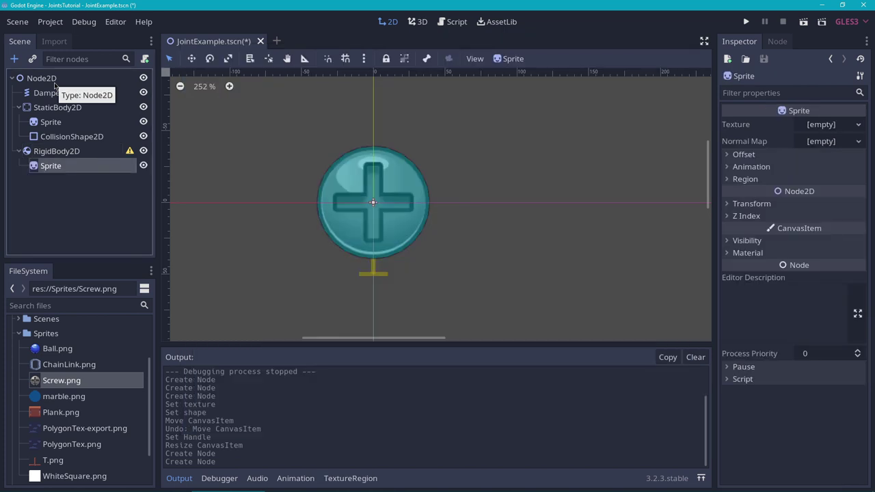
key(Up)
key(ctrl+a)
text(col)
key(Return)
- Assign Ball.png as the rigid body's sprite texture and a new CircleShape2D to its collision shape
click(50, 165)
drag(58, 348, 820, 125)
click(72, 179)
click(820, 124)
click(760, 158)
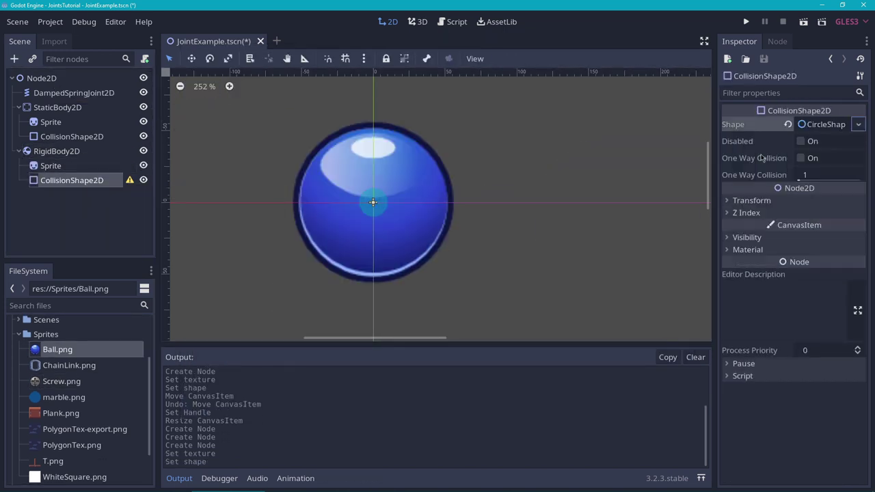
- Enlarge the circular collision shape to match the ball's outline and save the scene
drag(388, 202, 453, 202)
scroll(444, 195, down, 8)
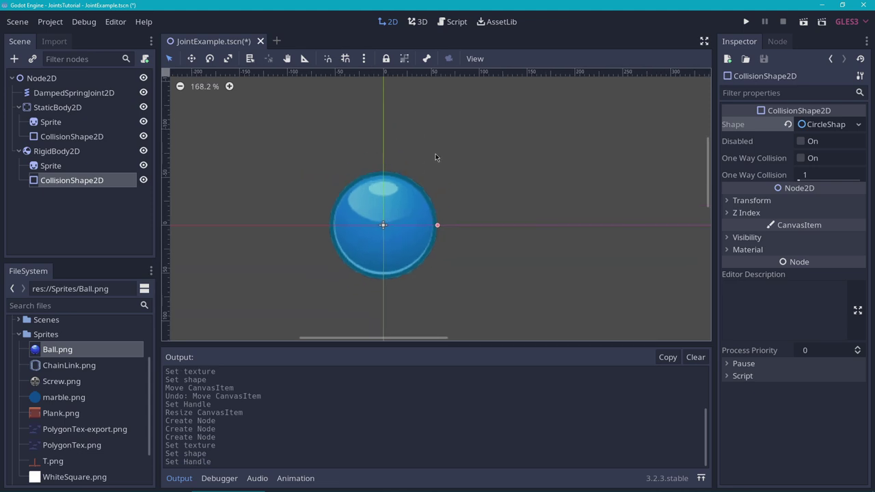
key(ctrl+s)
- Move the RigidBody2D away from the origin to just right of the middle of the game viewport
scroll(307, 194, down, 2)
click(57, 151)
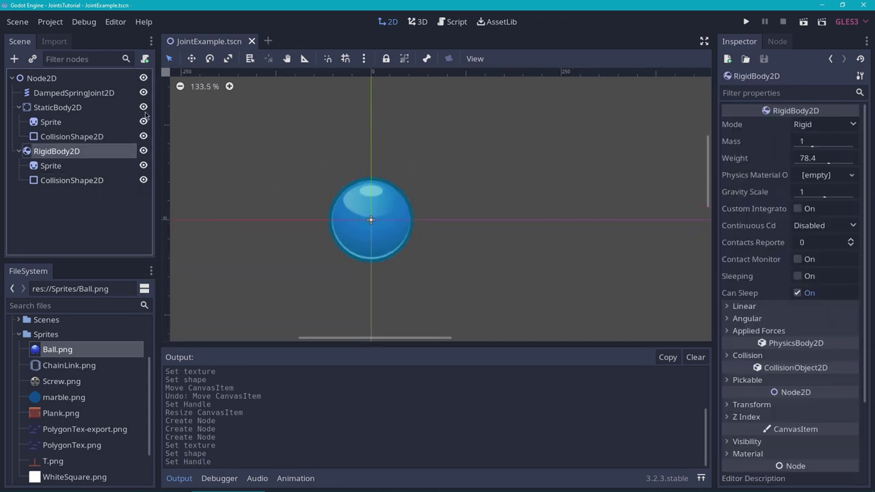
click(192, 58)
scroll(463, 242, down, 3)
drag(463, 242, 600, 302)
scroll(519, 270, down, 4)
scroll(498, 242, down, 1)
drag(498, 241, 502, 250)
- Move the StaticBody2D directly above the ball and place the DampedSpringJoint2D on the screw's center
click(57, 107)
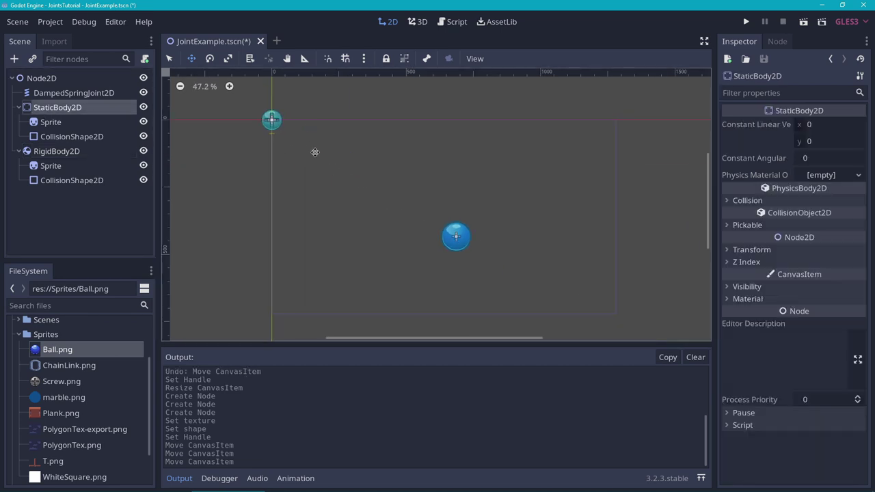
drag(315, 152, 500, 221)
click(74, 92)
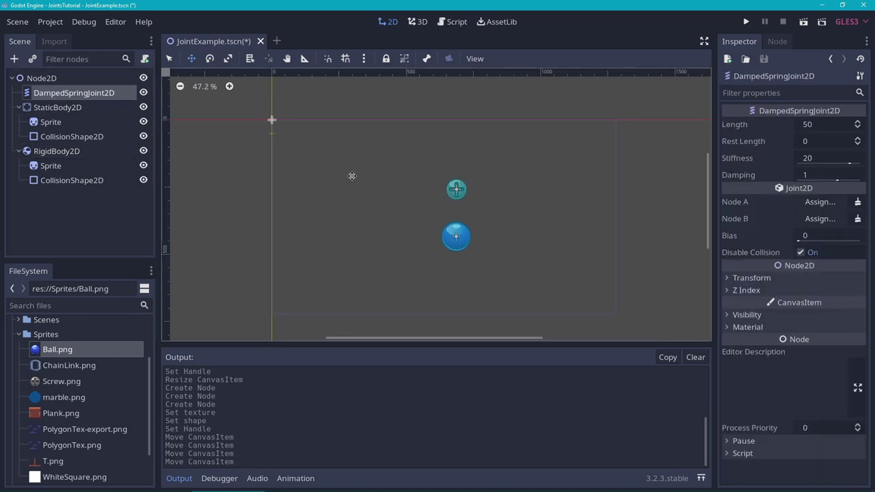
drag(352, 176, 542, 248)
scroll(498, 203, up, 4)
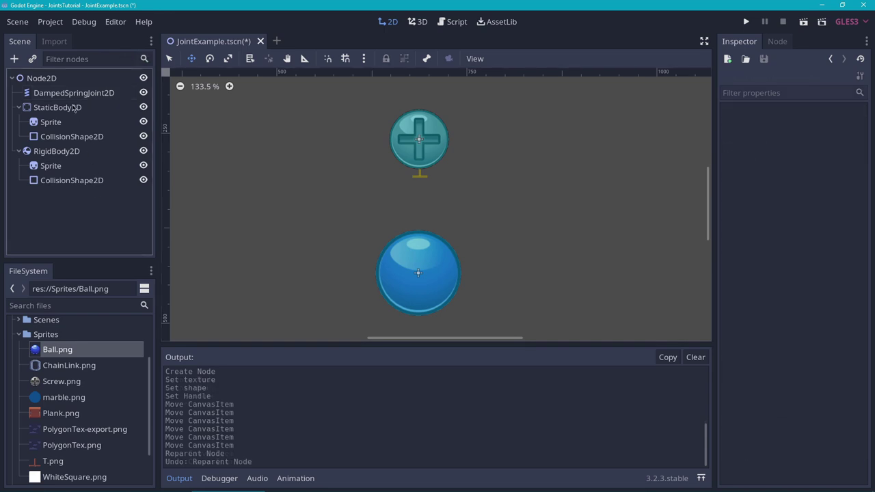
- Reorder the scene tree so both bodies precede the DampedSpringJoint2D, and set the joint's length to 176
drag(55, 110, 55, 93)
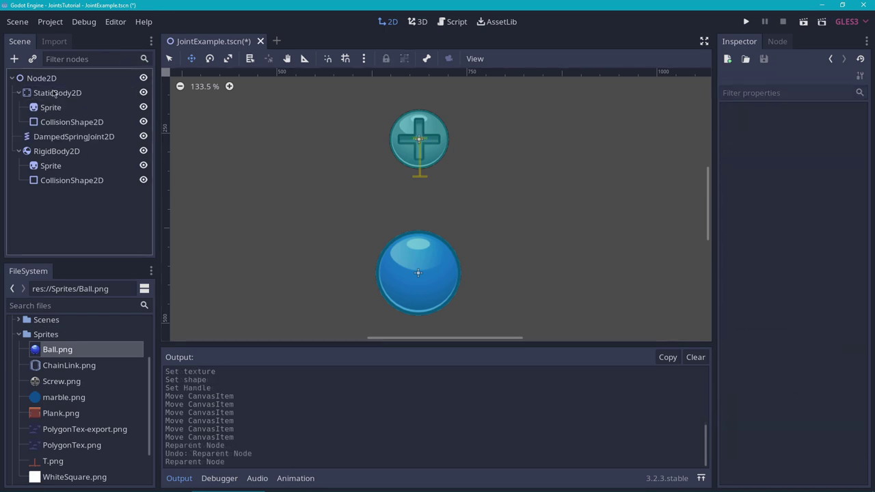
drag(44, 153, 43, 86)
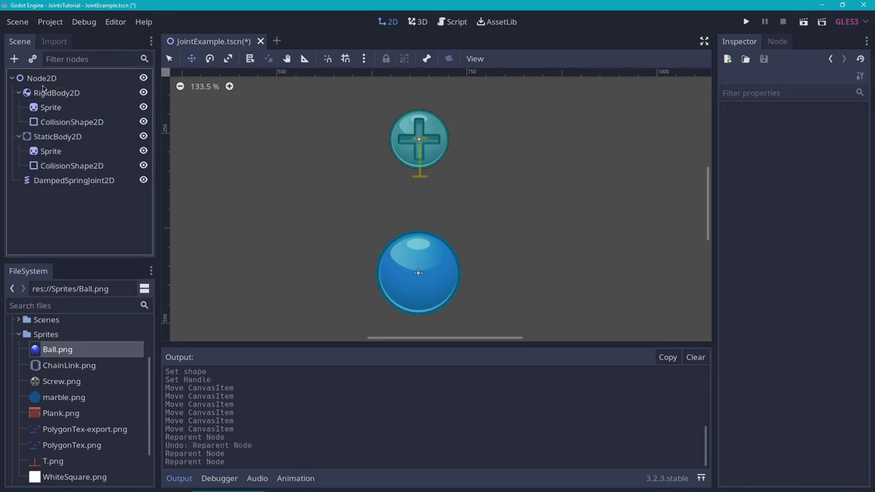
click(54, 182)
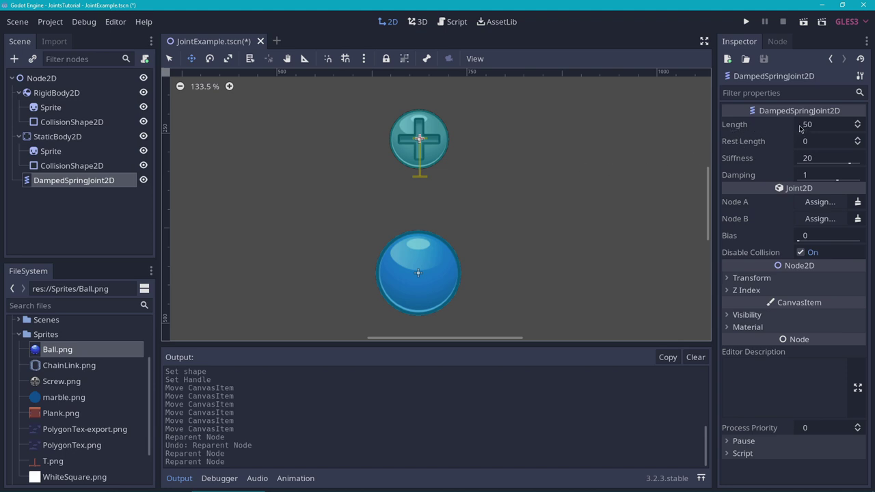
drag(801, 129, 813, 128)
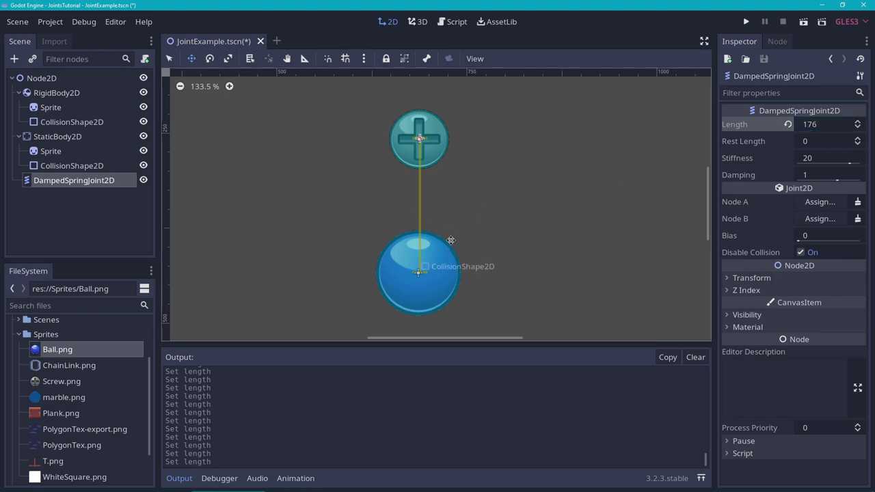
- Align the RigidBody2D's center with the joint's lower end, and test-run the project
click(49, 93)
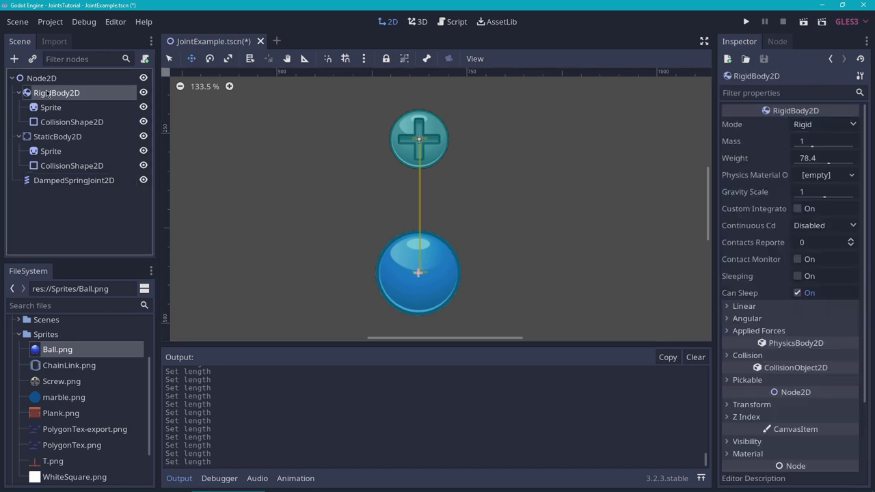
scroll(361, 250, up, 10)
scroll(436, 218, down, 2)
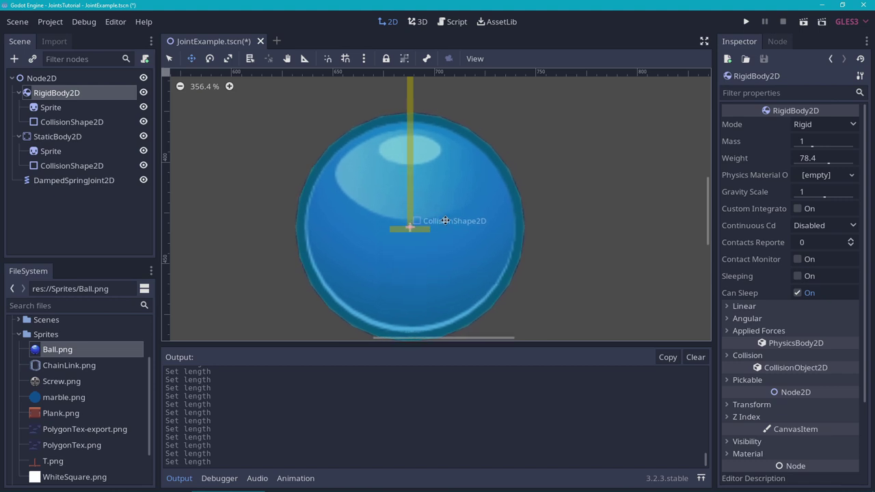
scroll(402, 198, down, 8)
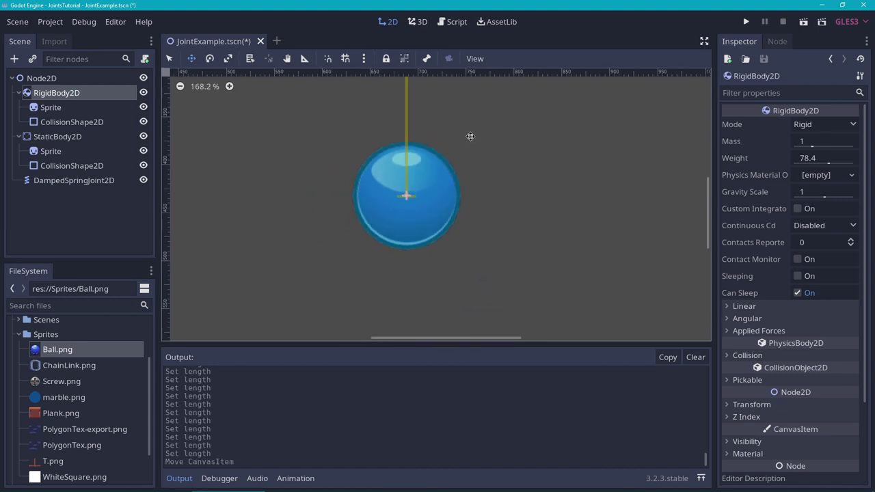
middle_drag(469, 137, 456, 249)
scroll(454, 216, down, 2)
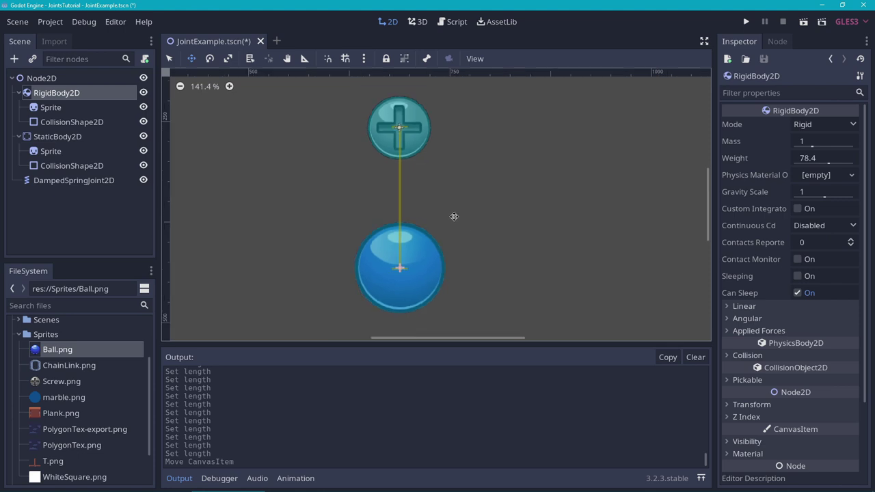
key(F5)
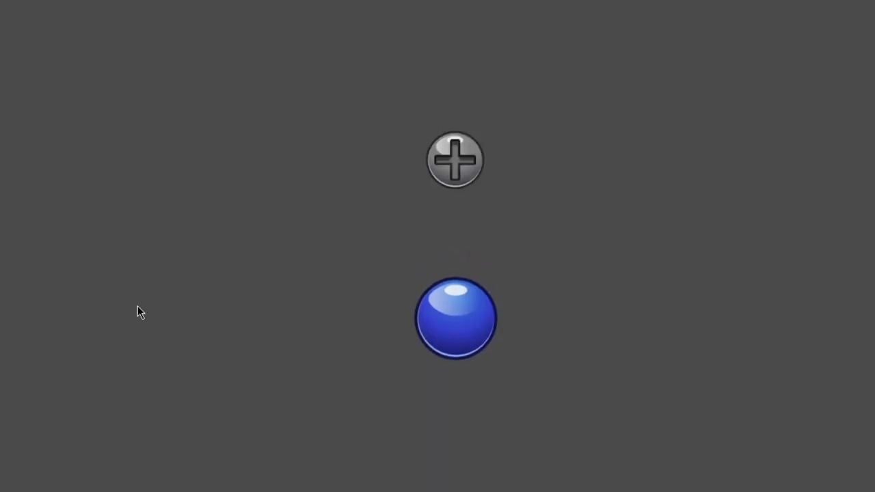
key(F8)
- Rotate the DampedSpringJoint2D around the screw so its far end points diagonally up and to the left
click(60, 182)
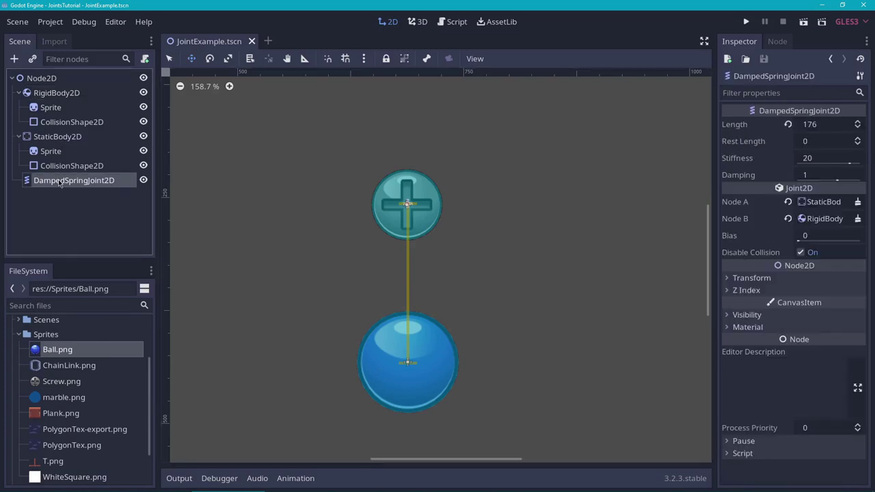
click(210, 58)
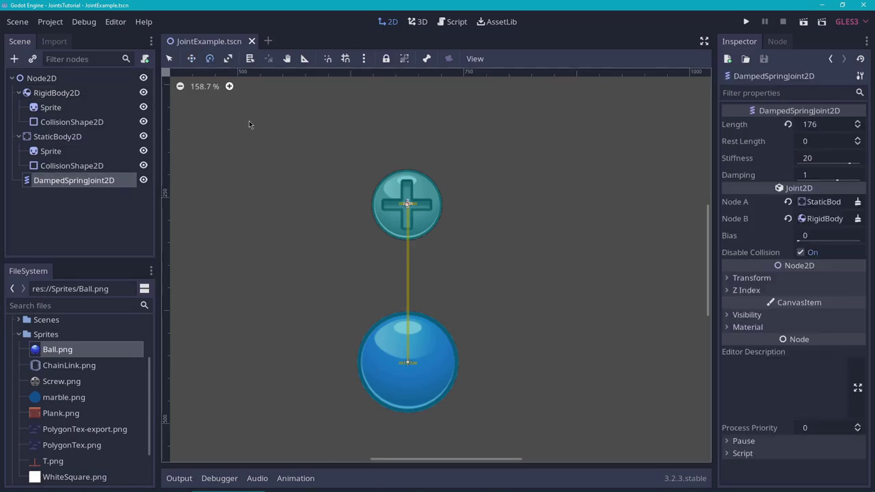
drag(486, 208, 347, 256)
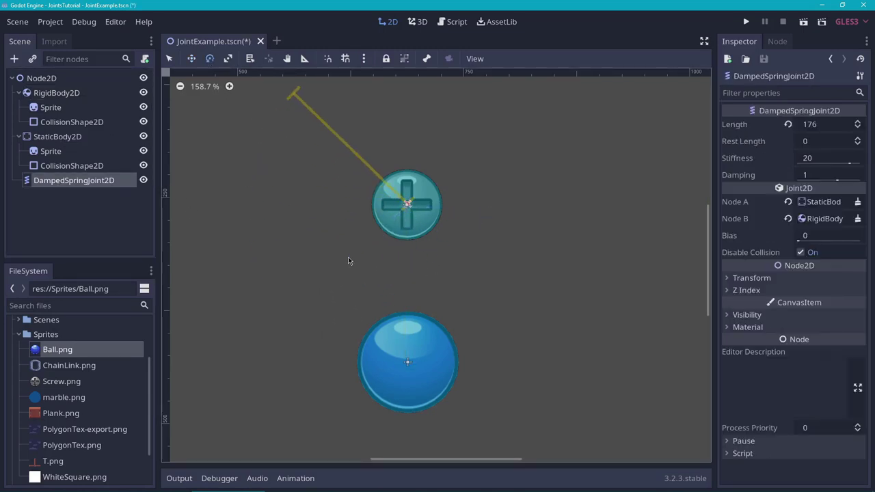
scroll(410, 255, down, 2)
scroll(414, 277, down, 1)
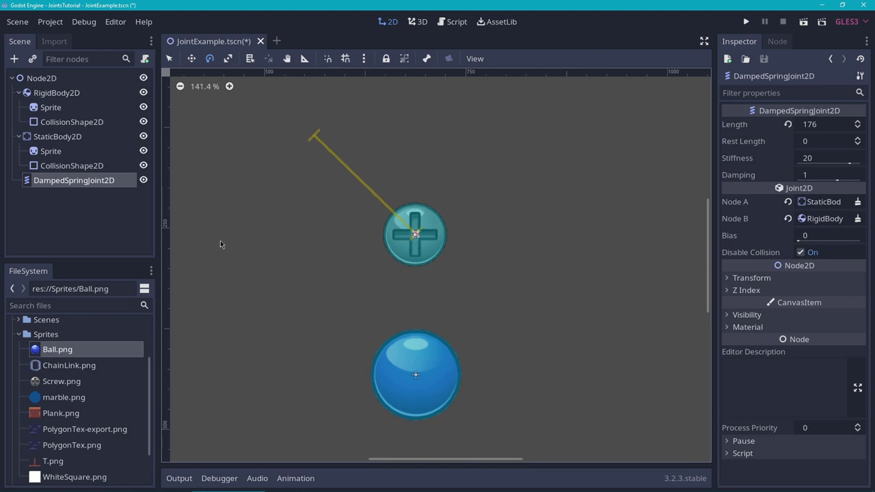
- Move the RigidBody2D onto the rotated joint's far end and run the scene
click(52, 94)
click(191, 59)
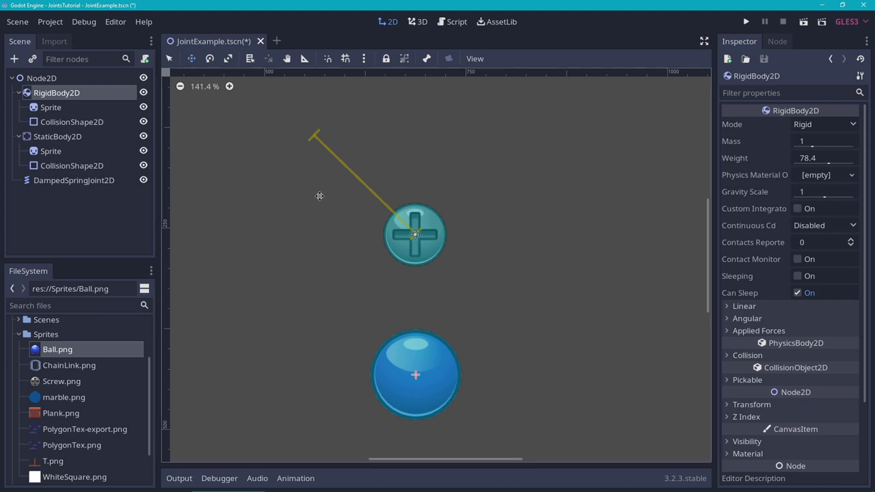
drag(426, 359, 335, 133)
scroll(334, 134, up, 2)
key(F6)
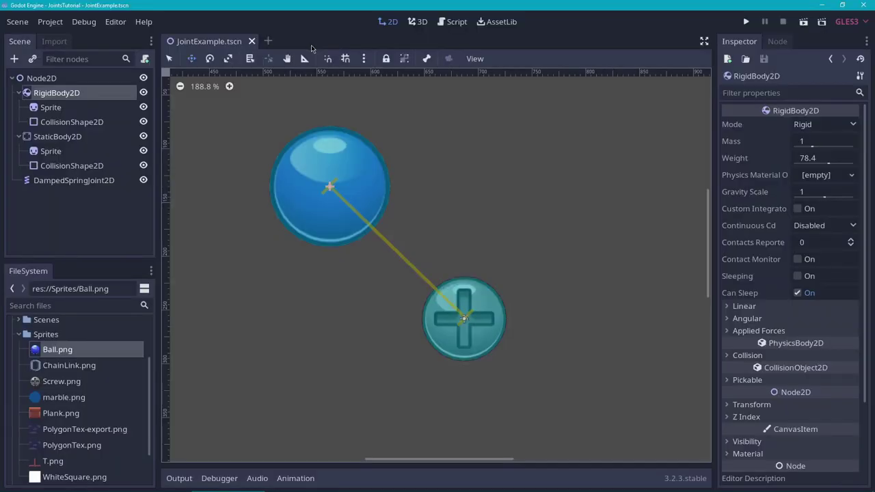
- Check whether visible collision shapes are enabled in the debug options
click(84, 21)
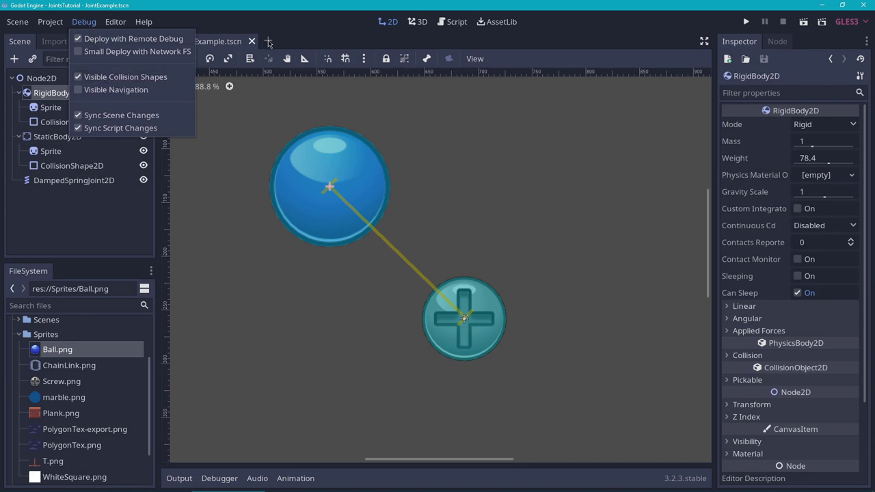
click(305, 44)
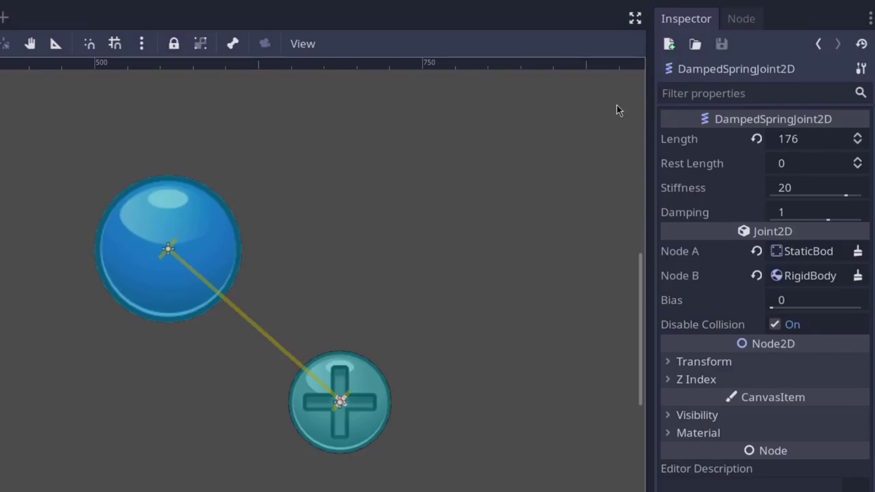
- Try a rest length of 63 on the spring joint, and reset the property to its default
mouse_move(686, 142)
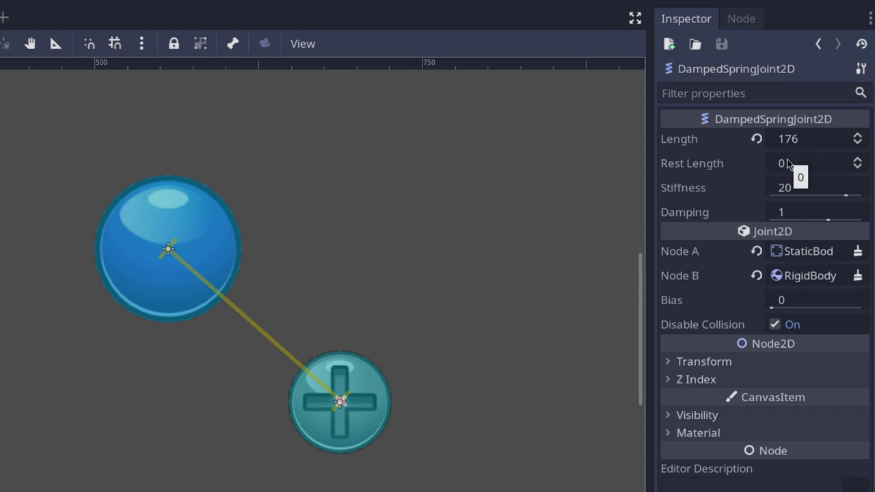
drag(781, 169, 803, 168)
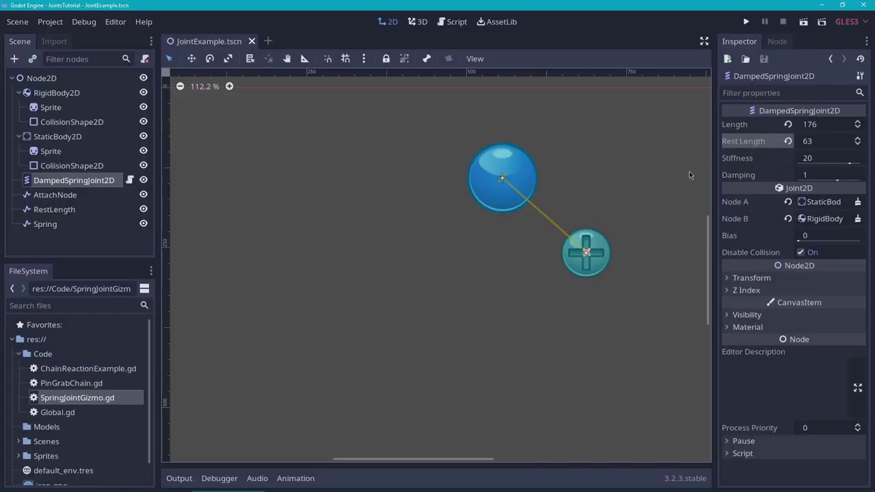
click(788, 141)
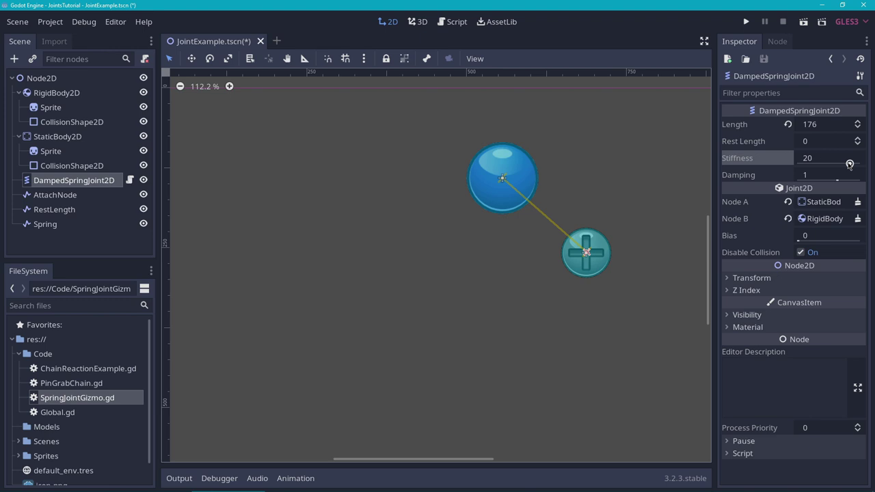
- Try stiffness values of 1 and 64 on the DampedSpringJoint2D, running the scene to test each
drag(848, 164, 819, 165)
key(F6)
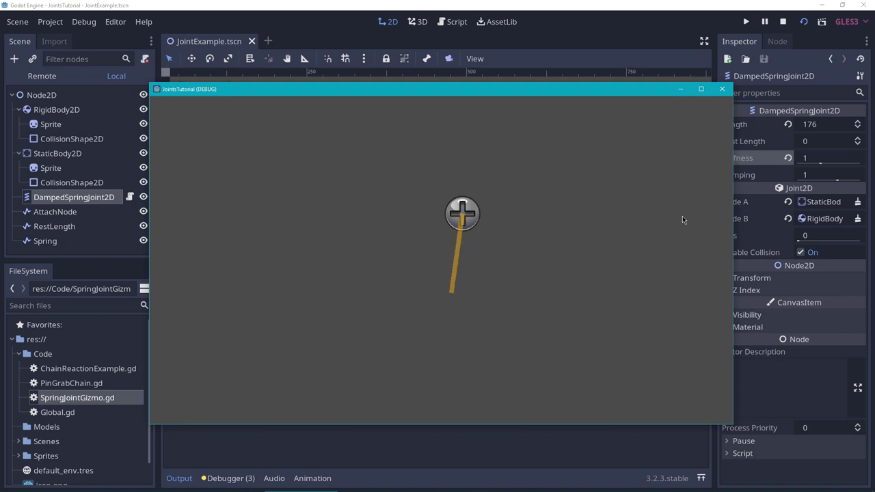
key(Escape)
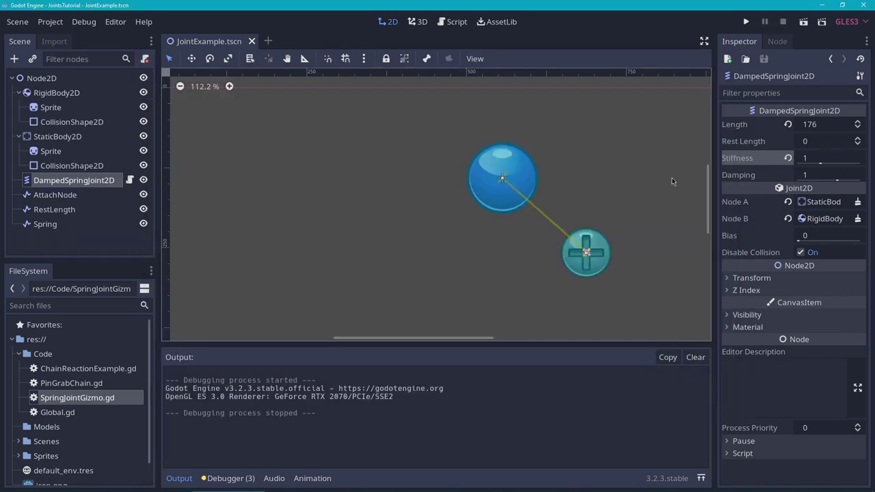
drag(820, 165, 872, 162)
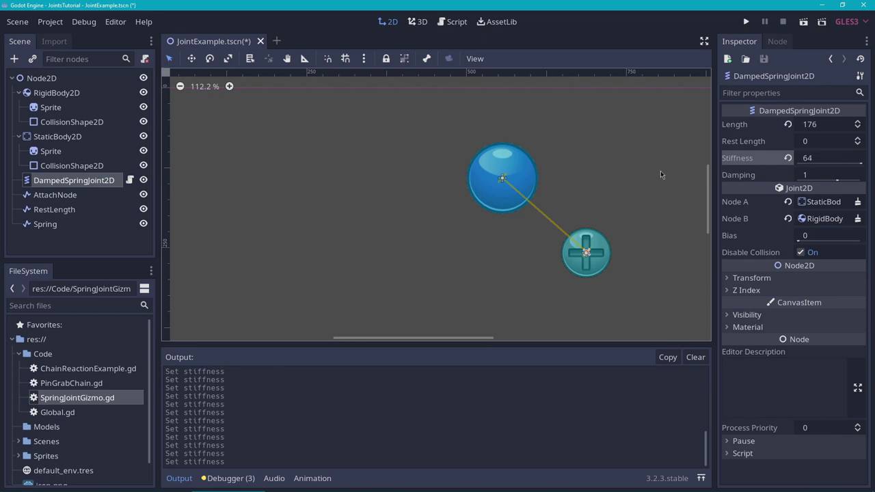
key(F5)
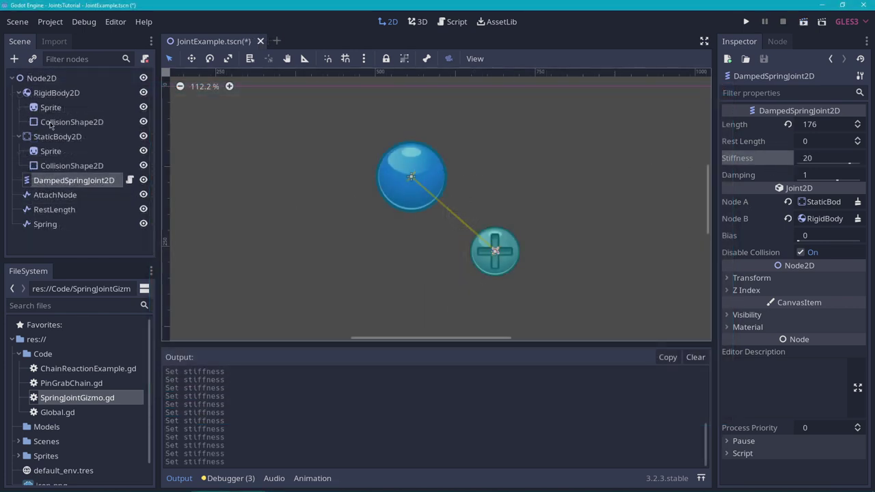
- Test the scene with the RigidBody2D's mass at 8.79, and reset the mass to its default
click(56, 93)
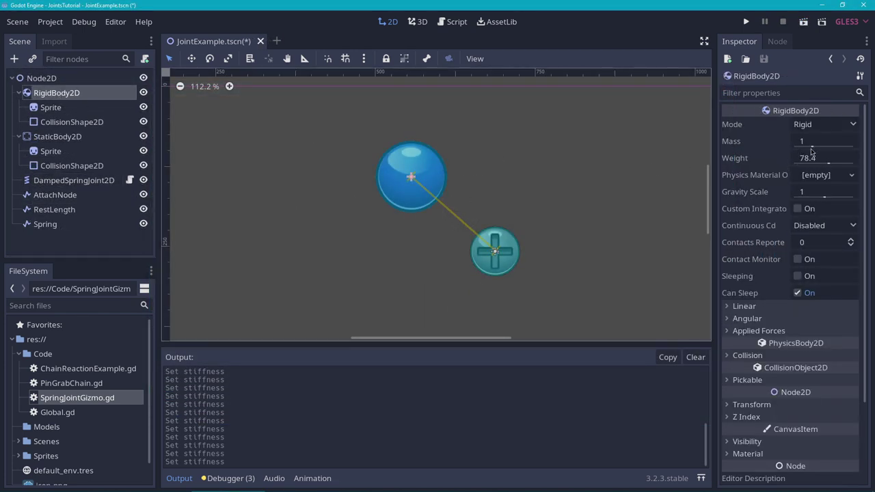
drag(812, 147, 820, 147)
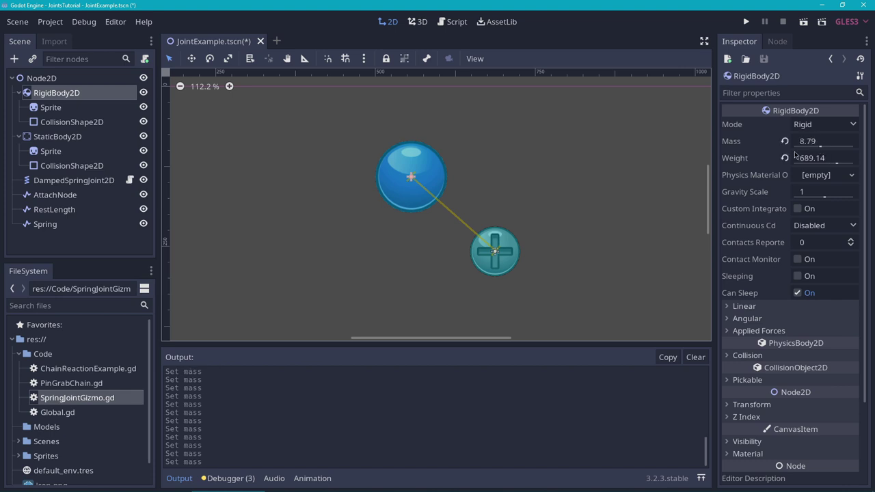
key(F6)
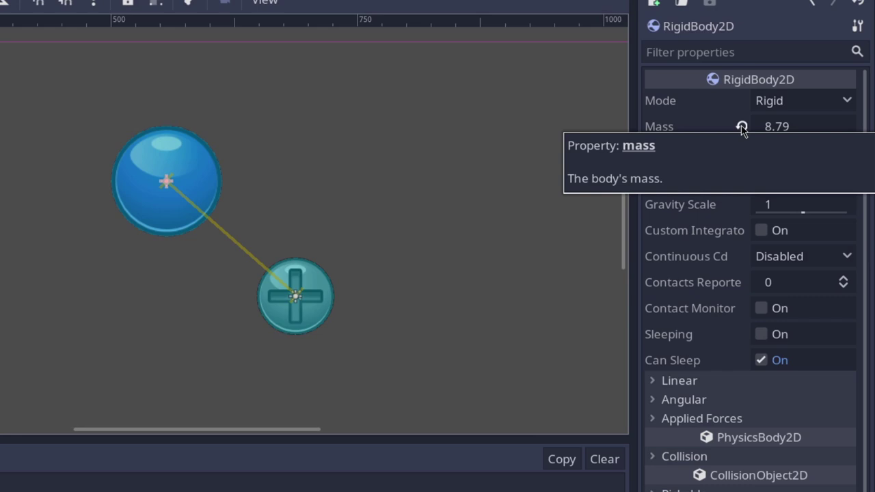
click(741, 127)
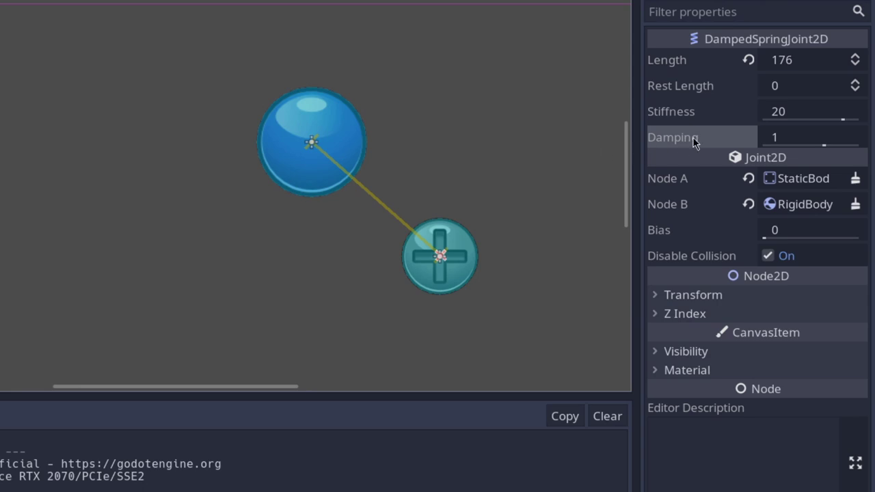
mouse_move(731, 137)
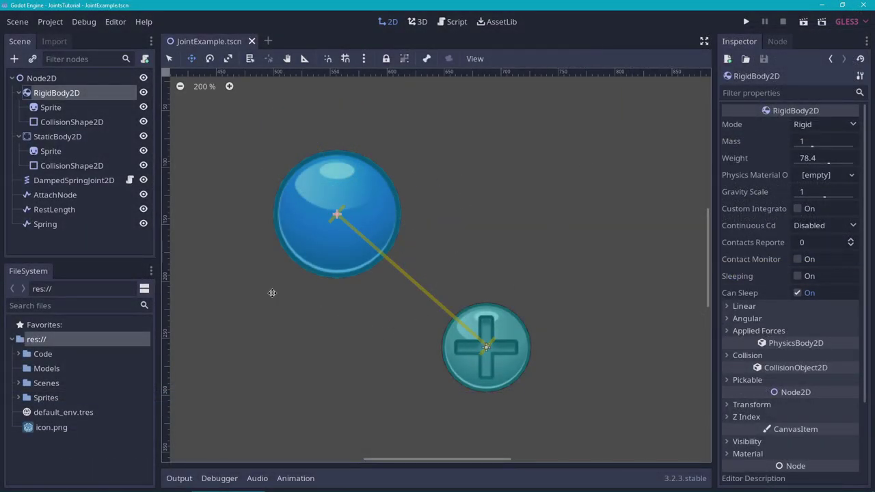
- Test the spring joint by moving the RigidBody2D off its far end and the StaticBody2D off its anchor, running the scene
scroll(274, 255, up, 4)
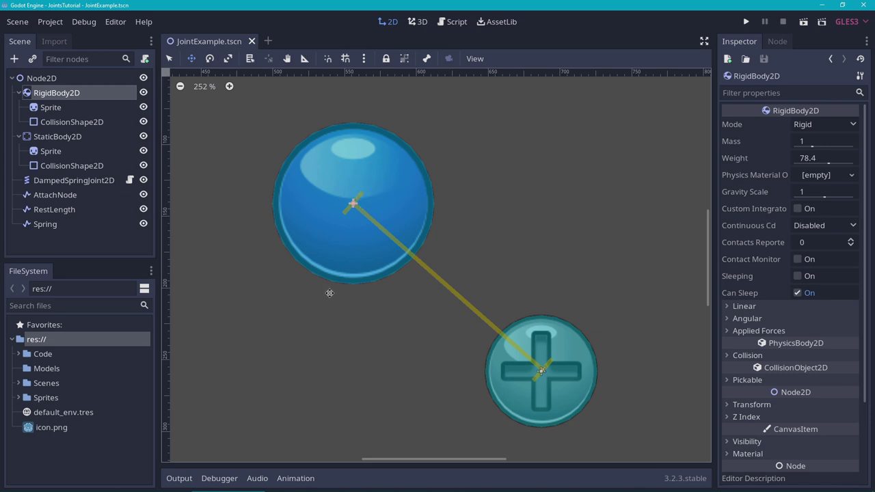
click(68, 107)
click(86, 93)
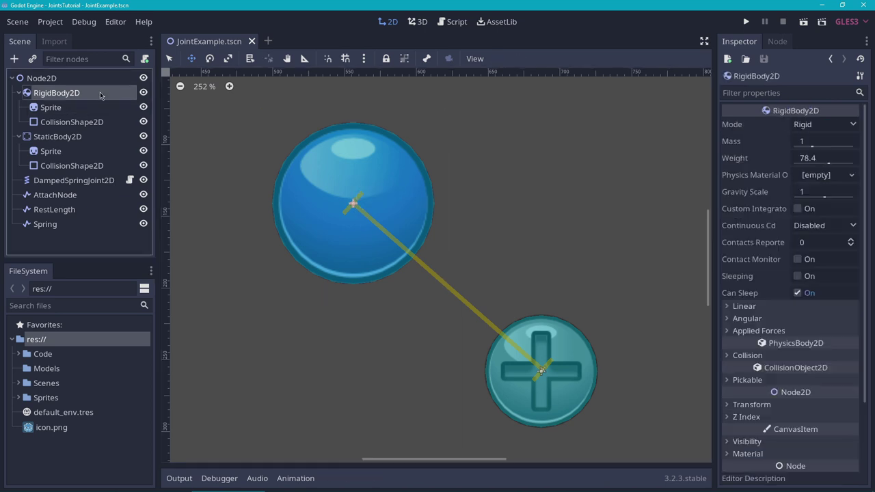
click(192, 59)
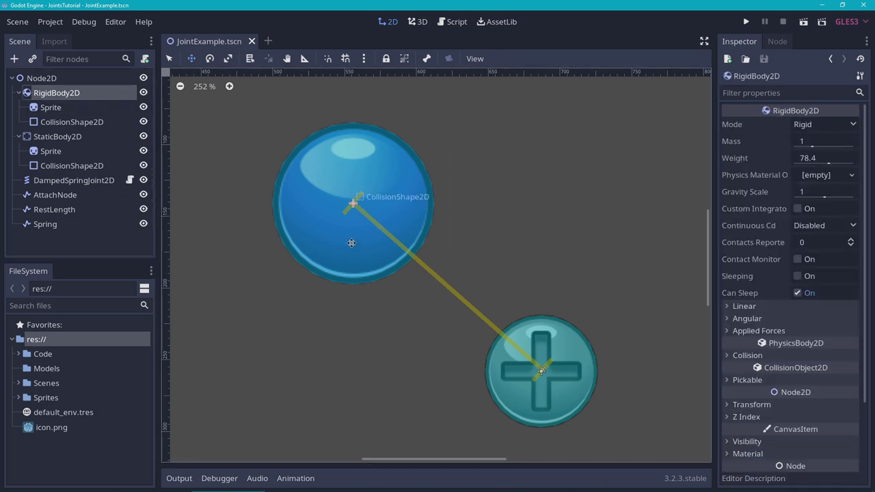
drag(351, 242, 297, 249)
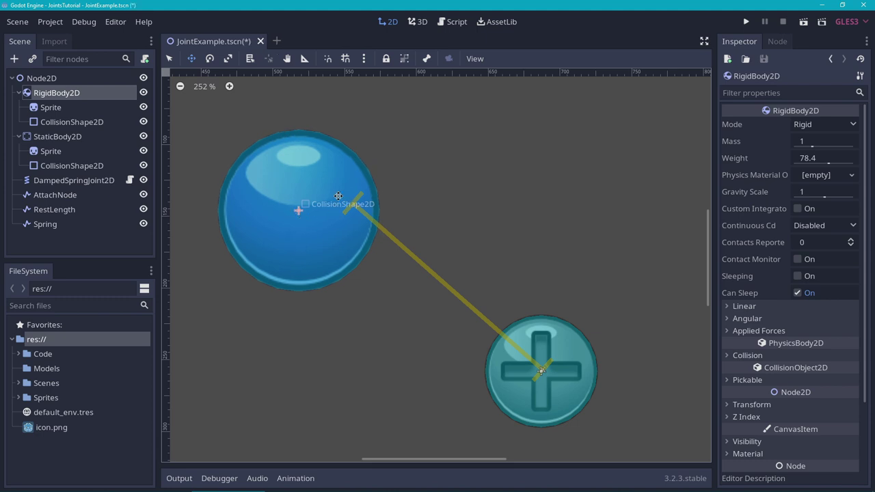
key(F6)
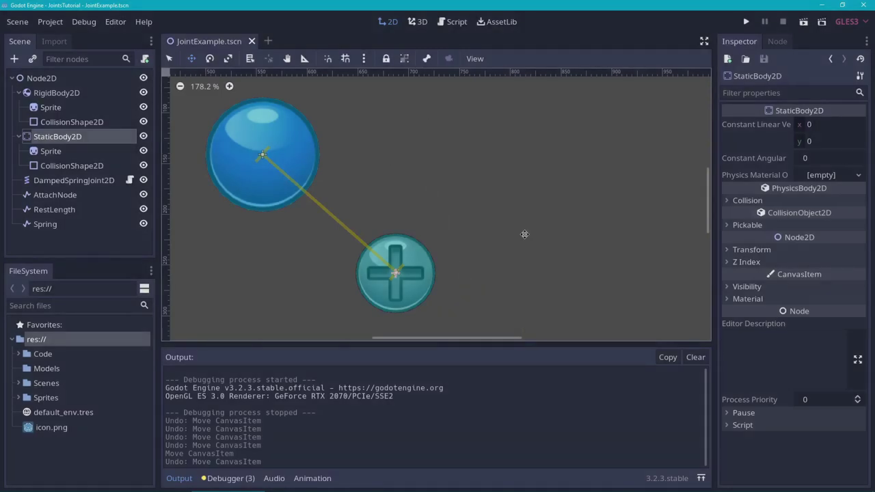
drag(520, 308, 745, 282)
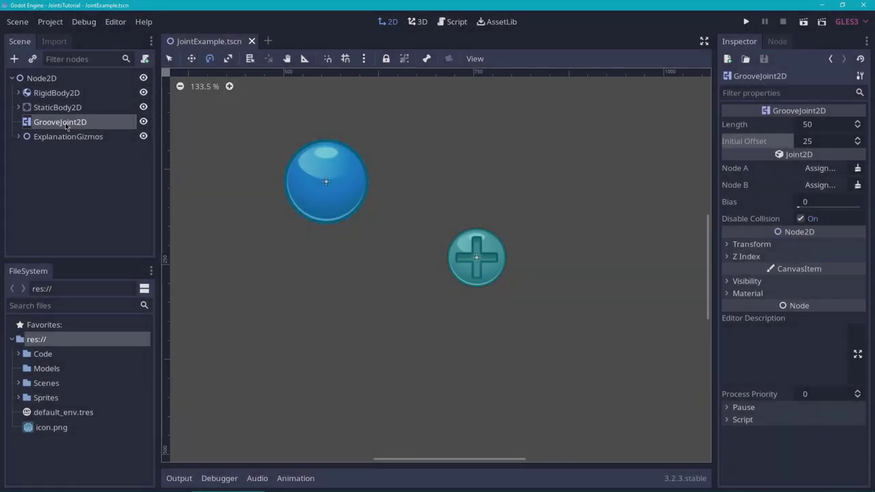
- Move the GrooveJoint2D so its origin sits on the centre of the StaticBody2D screw
click(67, 127)
click(191, 58)
drag(209, 182, 508, 293)
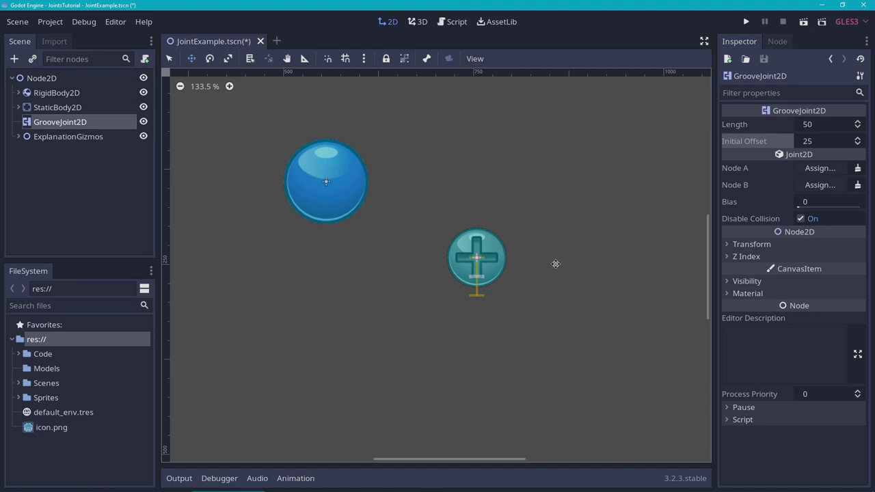
- Set the GrooveJoint2D's length to 312 and rotate it so its far end points left and slightly downward from the screw
middle_drag(555, 264, 529, 281)
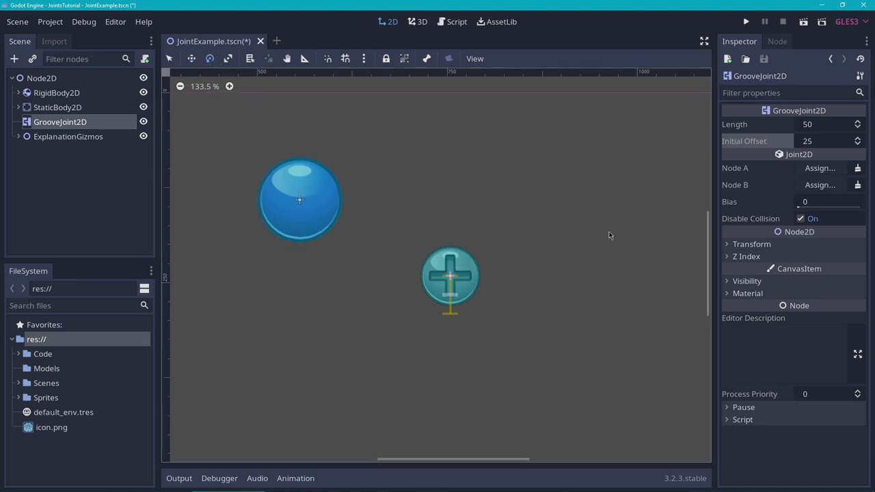
drag(604, 254, 496, 332)
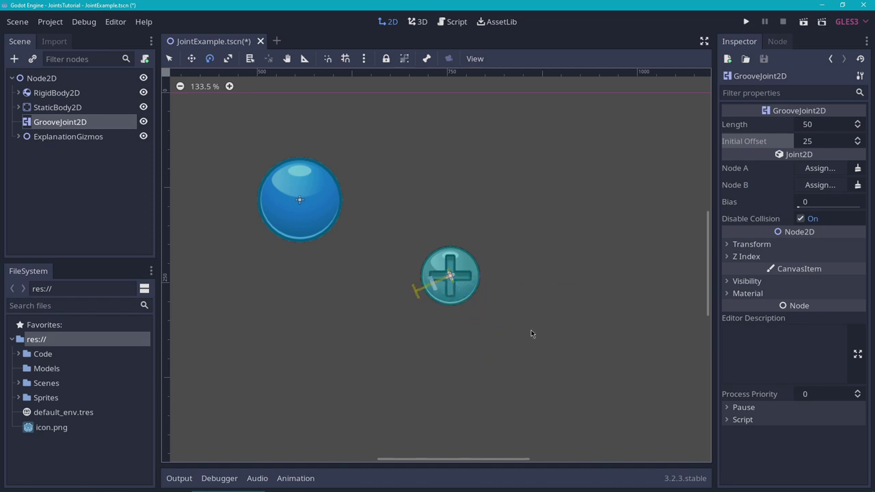
drag(806, 127, 837, 127)
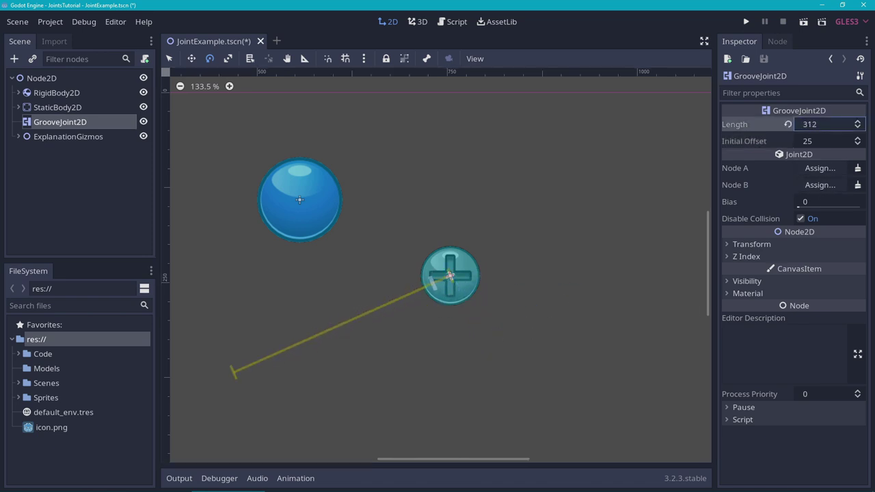
drag(547, 345, 527, 363)
middle_drag(474, 350, 524, 299)
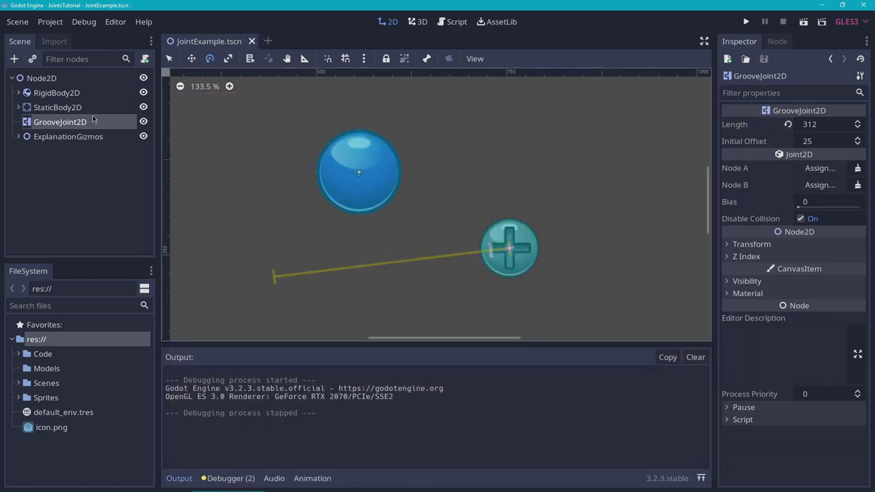
- Assign StaticBody2D as Node A and RigidBody2D as Node B of the GrooveJoint2D
click(818, 168)
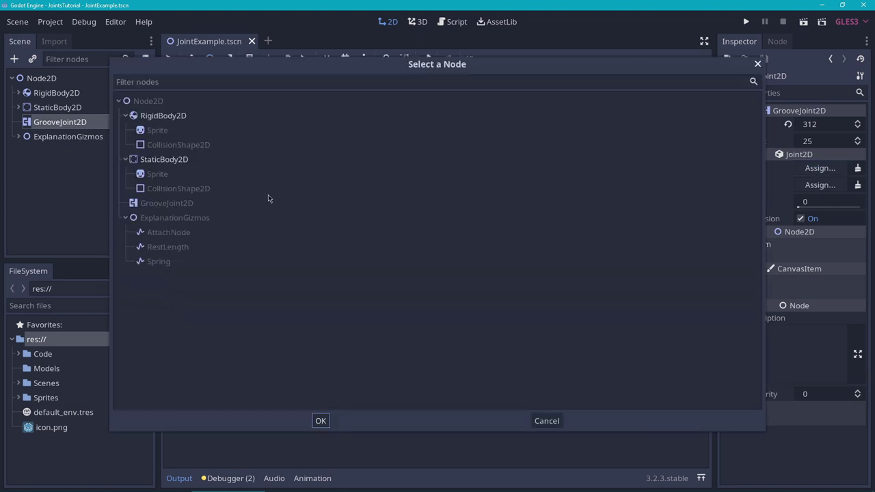
double_click(174, 161)
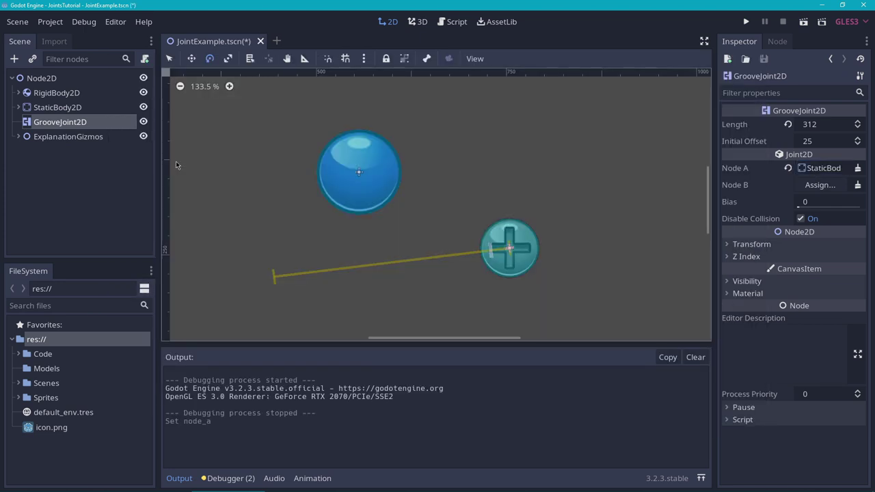
click(820, 186)
double_click(179, 116)
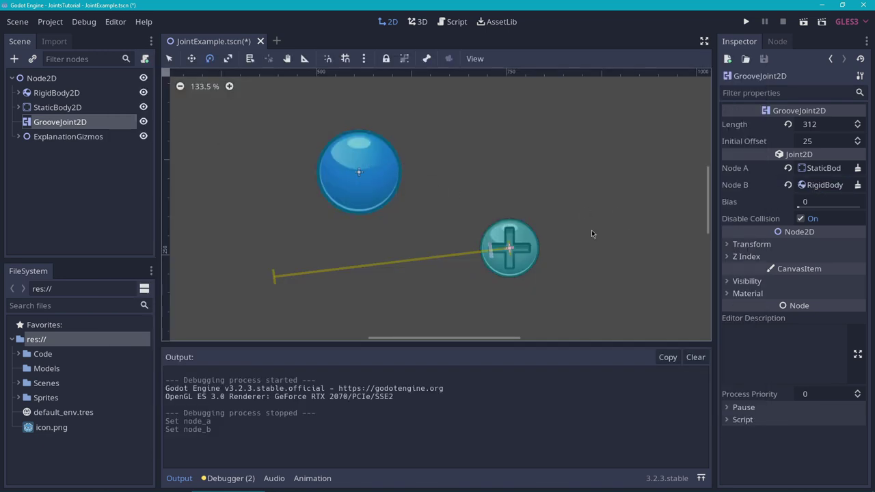
- Try an initial offset of 146 on the GrooveJoint2D
middle_drag(593, 207, 580, 190)
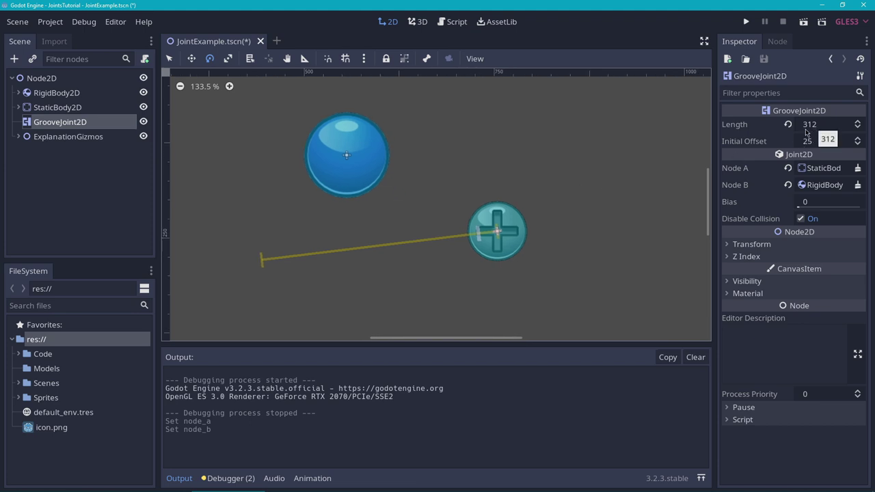
mouse_move(807, 142)
mouse_down()
mouse_move(867, 141)
mouse_move(800, 141)
mouse_move(840, 141)
mouse_move(820, 142)
mouse_up()
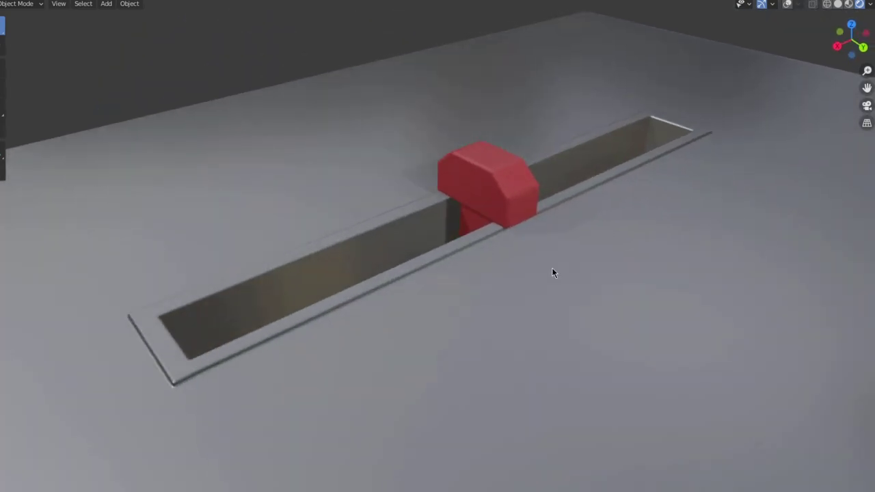
- Switch to Blender and slide the red block along the X axis in its slot to illustrate groove movement
key(g)
key(x)
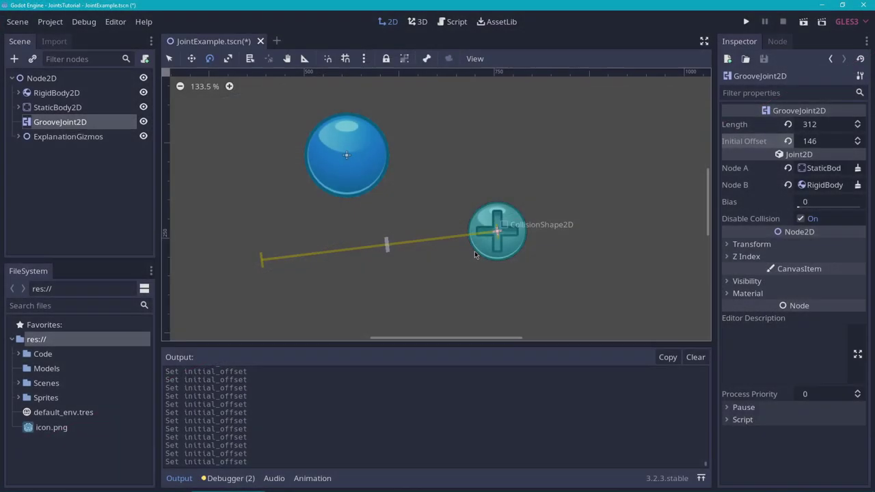
- In Godot, set the GrooveJoint2D's initial offset to 111 and move the RigidBody2D onto the groove's offset marker
mouse_move(812, 142)
mouse_down()
mouse_move(762, 142)
mouse_move(854, 142)
mouse_move(782, 142)
mouse_up()
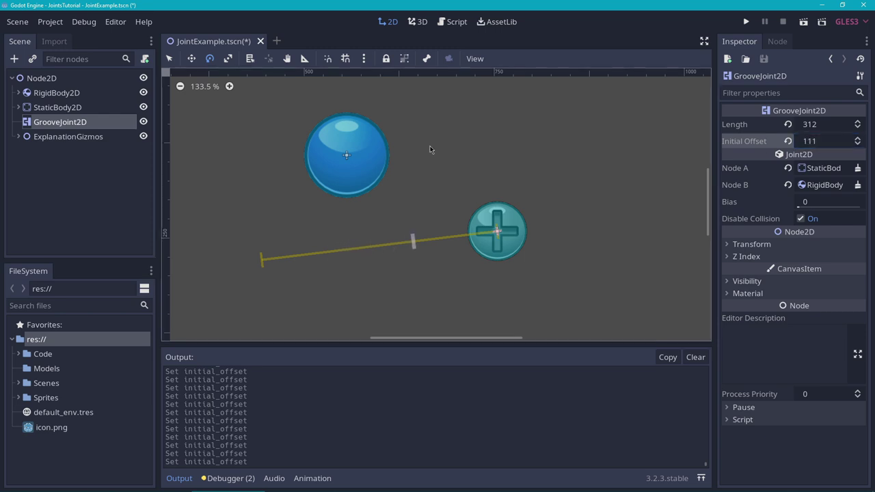
click(58, 94)
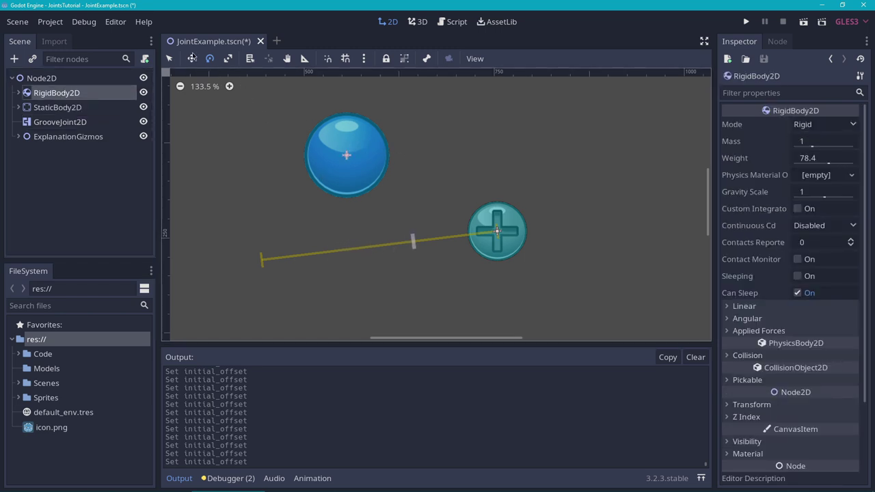
click(192, 58)
drag(301, 179, 370, 261)
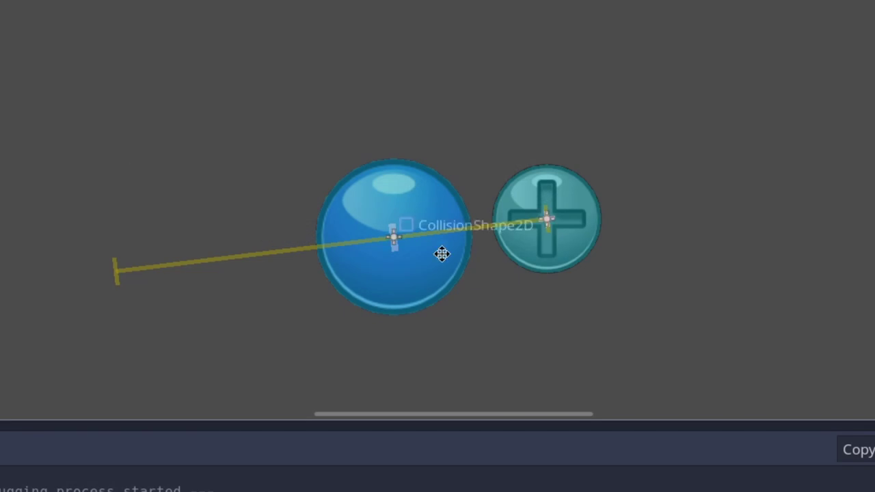
- Move the RigidBody2D off the groove's offset marker, up and to the left of the joint
drag(441, 253, 154, 72)
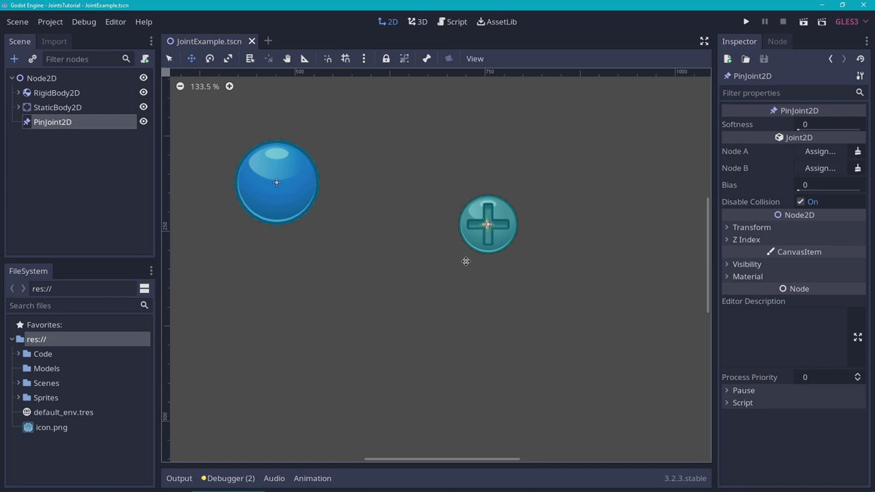
- Assign StaticBody2D as Node A and RigidBody2D as Node B of the PinJoint2D
scroll(506, 246, up, 7)
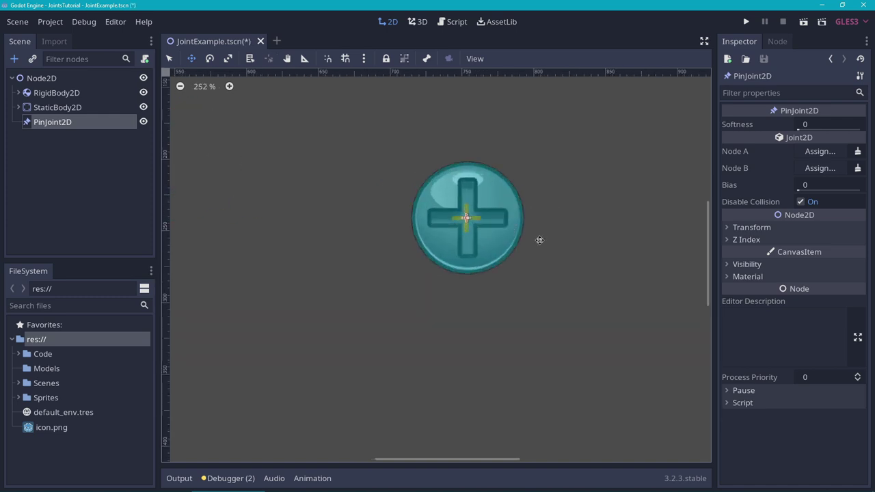
scroll(524, 262, down, 6)
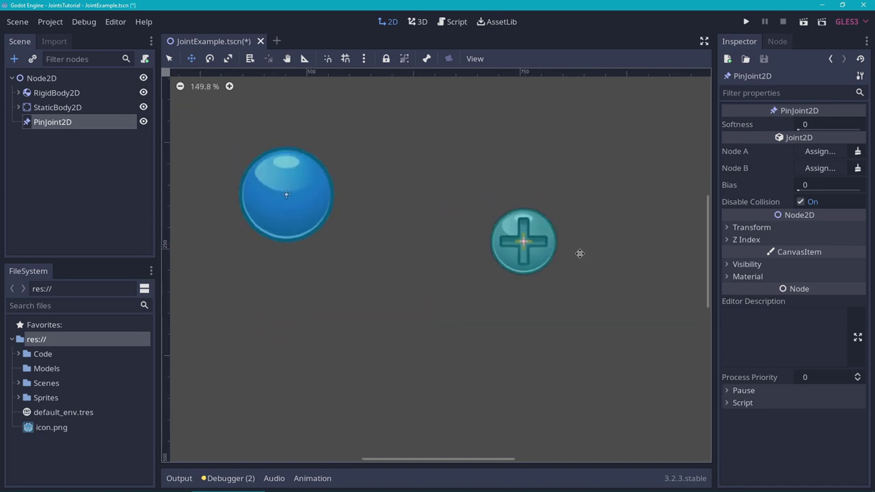
click(816, 152)
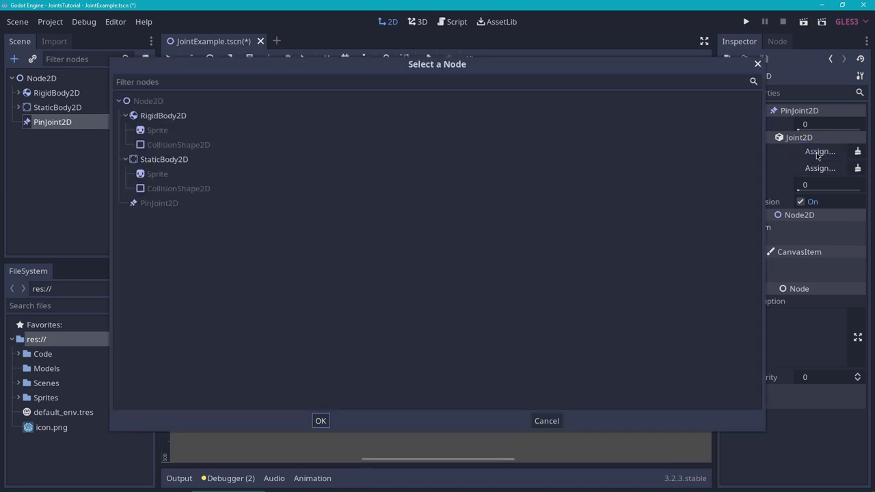
double_click(195, 163)
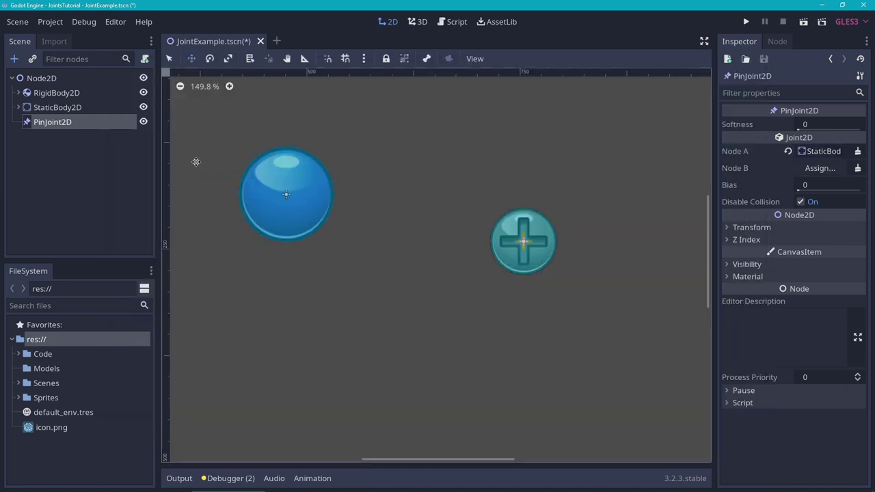
click(815, 169)
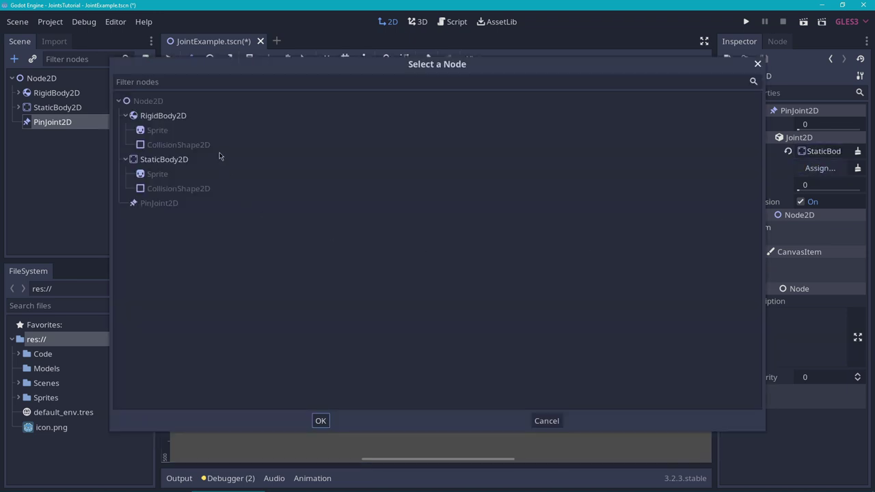
double_click(164, 116)
- Replace the texture of the RigidBody2D's sprite with PlankVector.png
middle_drag(496, 248, 437, 289)
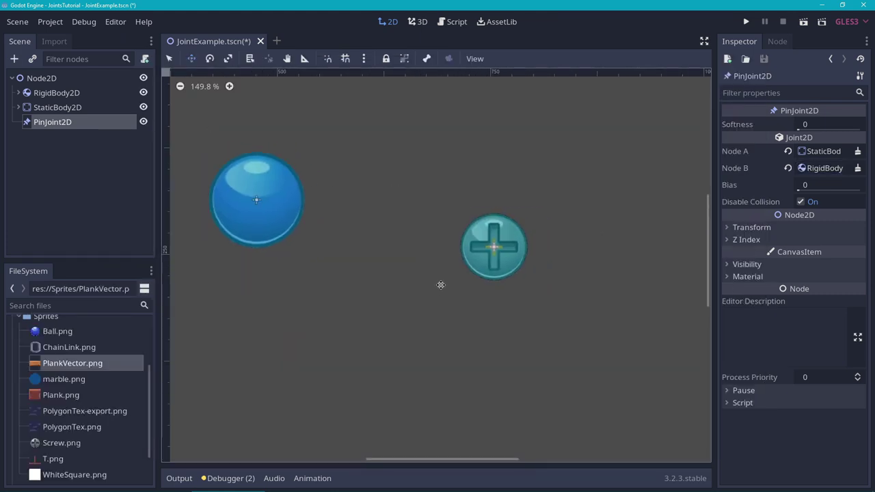
click(65, 94)
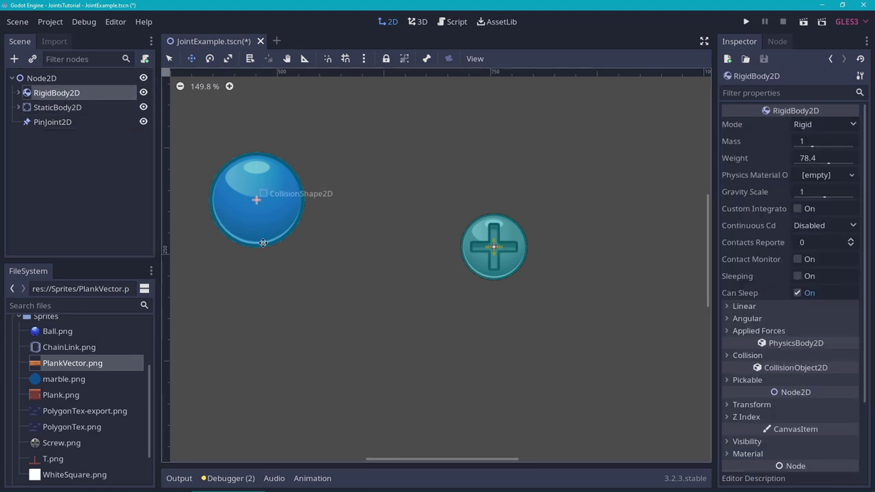
click(19, 92)
click(50, 108)
drag(73, 363, 820, 132)
- Replace the RigidBody2D's circular collision shape with a RectangleShape2D fitted to the plank, and save the scene
click(72, 122)
click(827, 123)
click(858, 124)
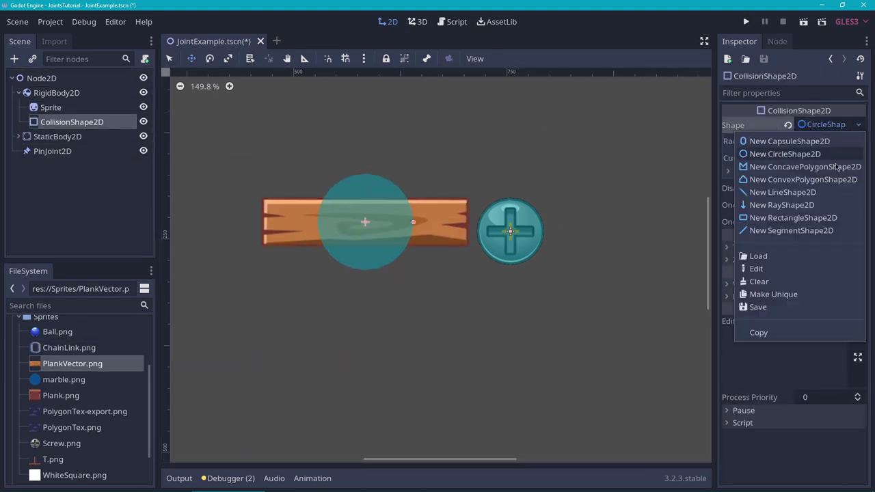
click(779, 232)
drag(411, 214, 469, 199)
click(80, 94)
key(ctrl+s)
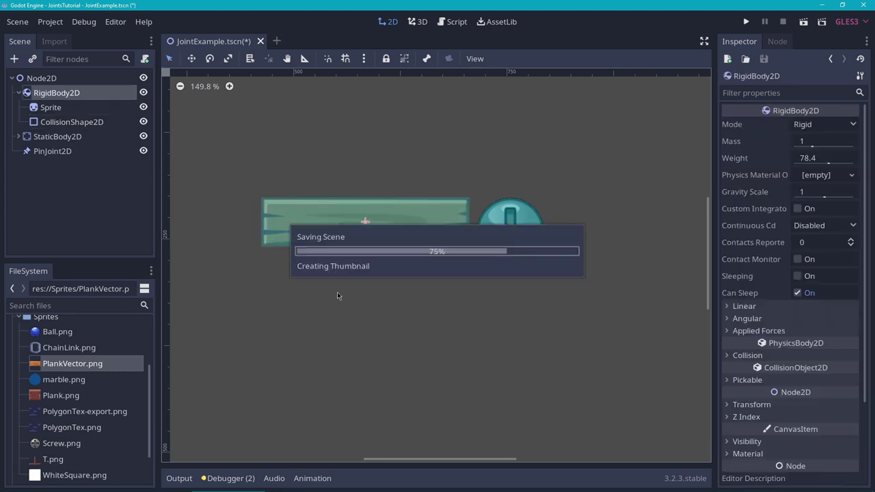
- Move the plank's end over the screw and place RigidBody2D below StaticBody2D in the scene tree
click(84, 95)
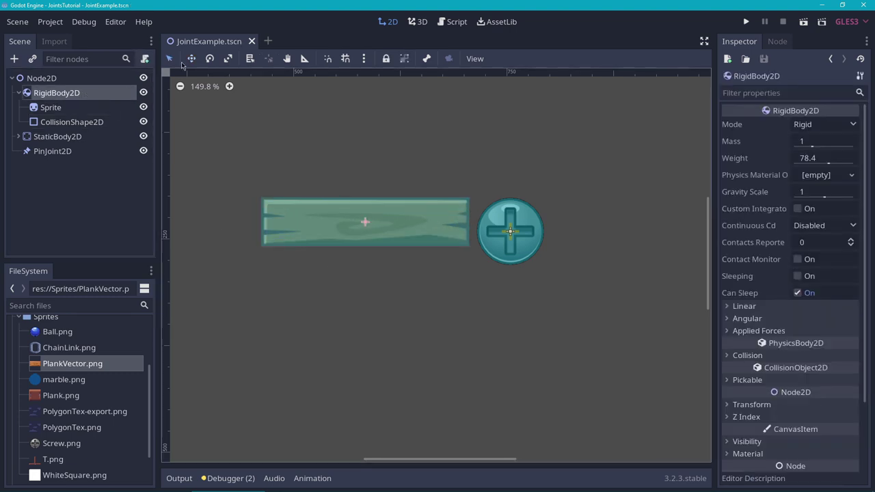
drag(309, 285, 362, 291)
drag(66, 93, 77, 149)
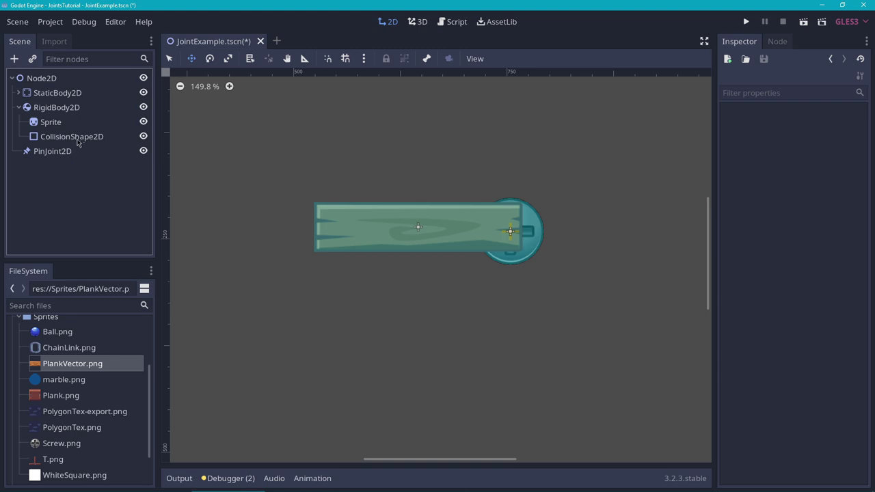
click(19, 108)
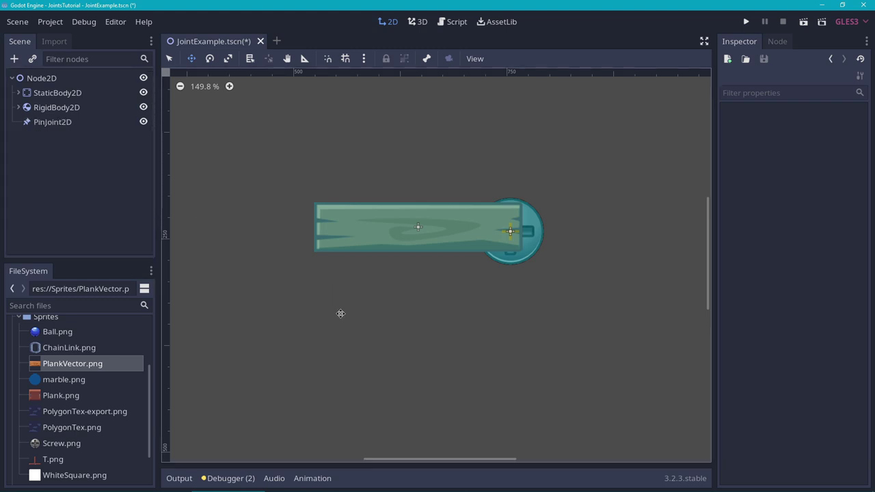
- Nudge the plank so it is vertically centred on the screw, and run the scene to test the pin joint
click(56, 108)
mouse_move(309, 283)
mouse_down()
mouse_move(328, 300)
mouse_move(325, 285)
mouse_move(481, 285)
mouse_move(318, 301)
mouse_move(319, 287)
mouse_up()
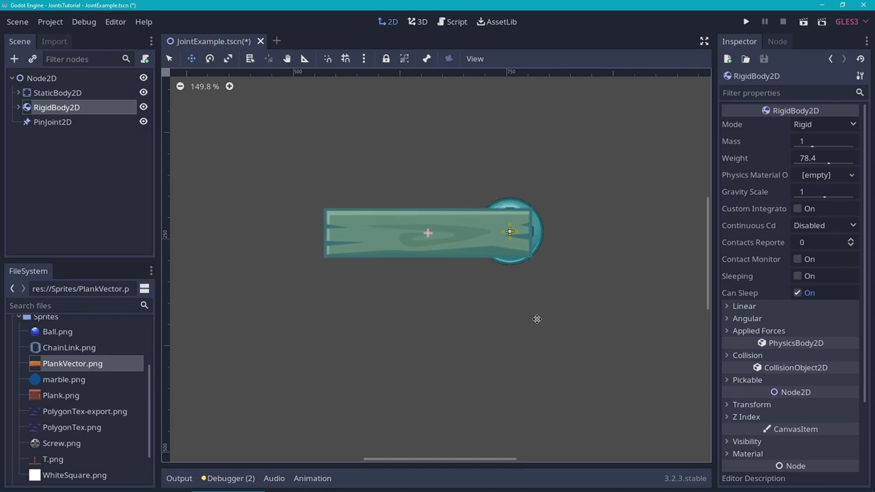
middle_drag(536, 319, 465, 317)
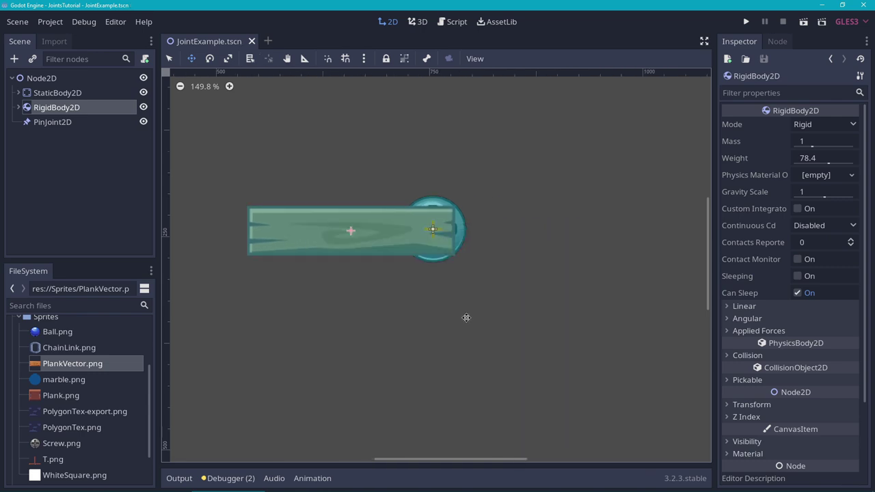
key(F6)
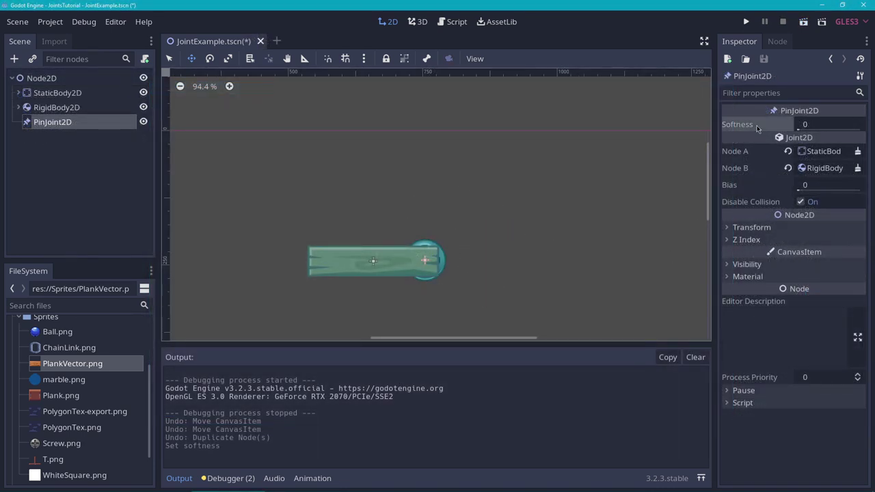
- Try a softness of 16 on the PinJoint2D and run the scene
mouse_move(757, 132)
middle_drag(610, 214, 675, 162)
drag(797, 130, 861, 130)
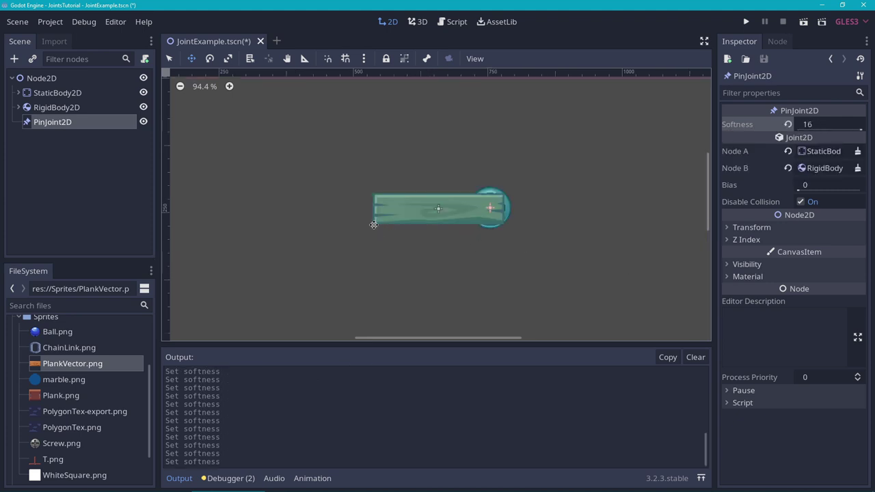
key(F6)
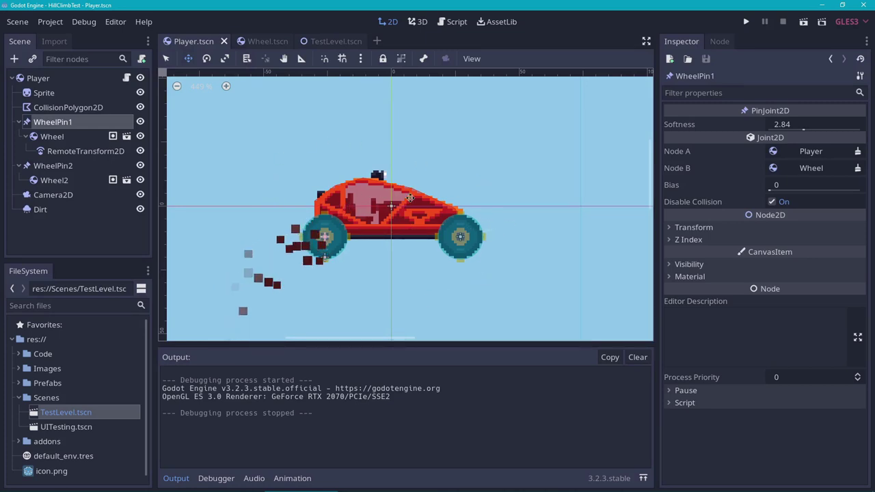
- In the HillClimbTest project, examine the Player, Wheel and Wheel2 rigid bodies and the WheelPin2 joint properties
click(68, 78)
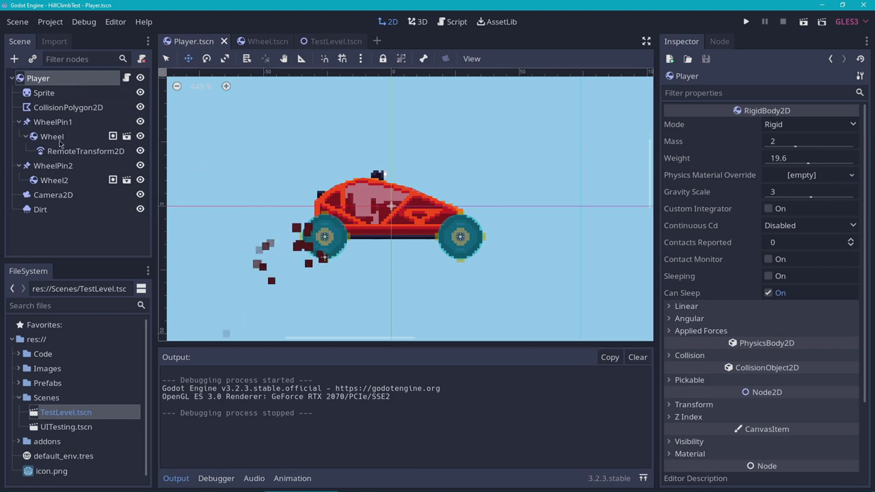
click(56, 137)
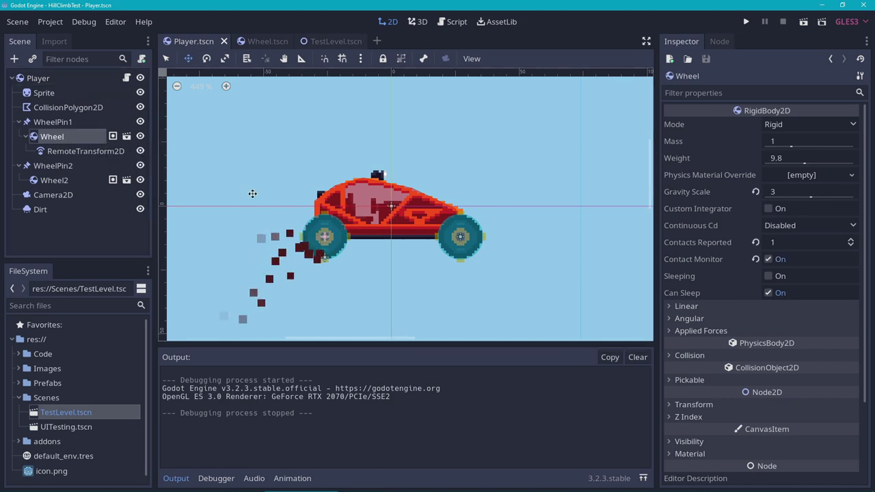
click(60, 181)
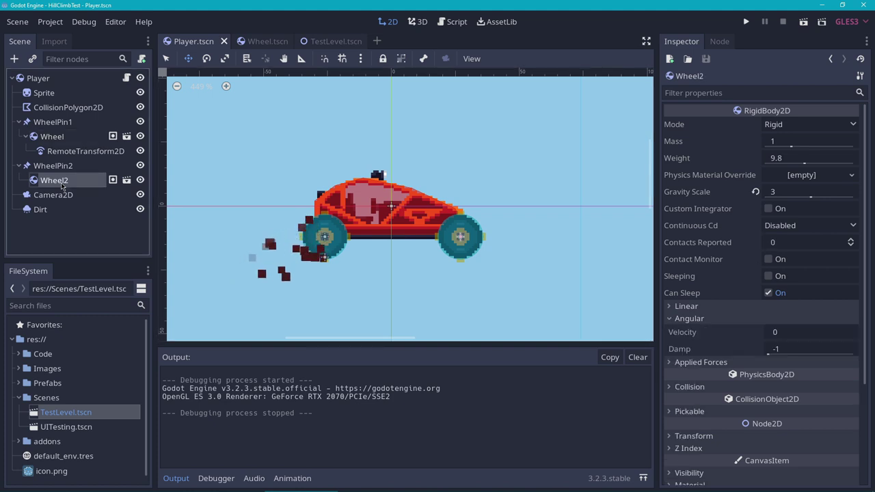
click(62, 166)
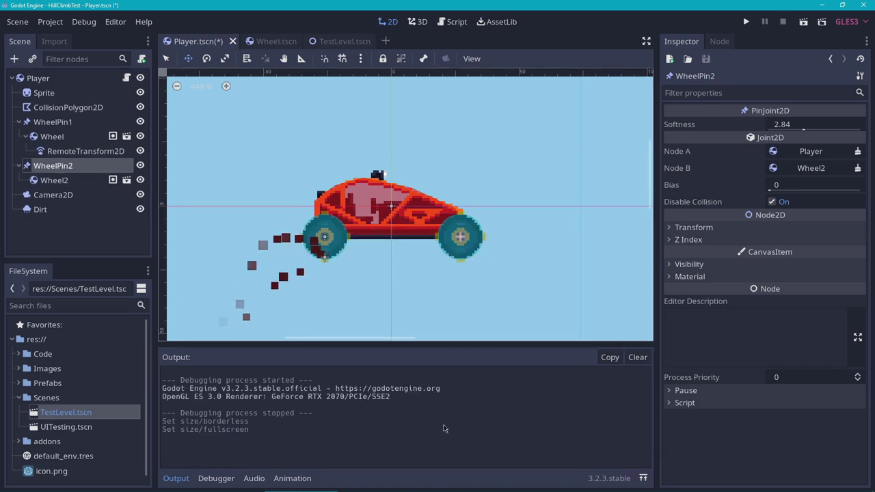
- Run the HillClimbTest project, drive the buggy forward over the hills to observe its pin-jointed wheels, and stop the game
key(F5)
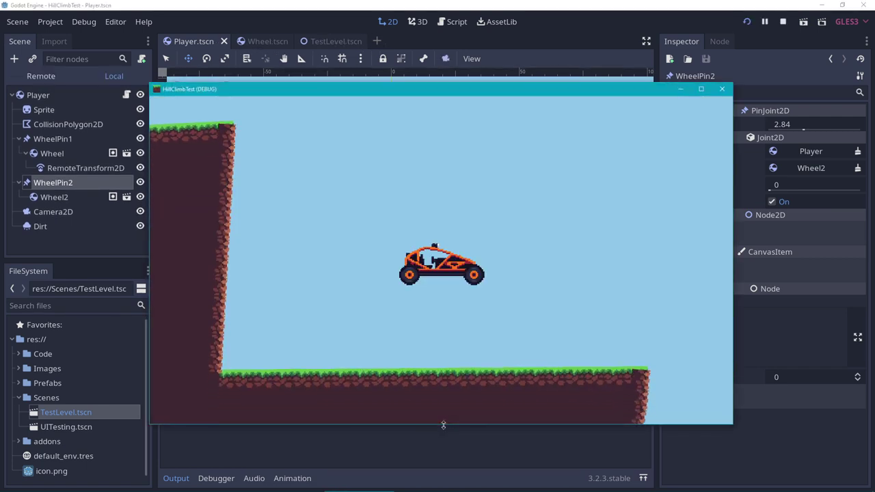
key(Right)
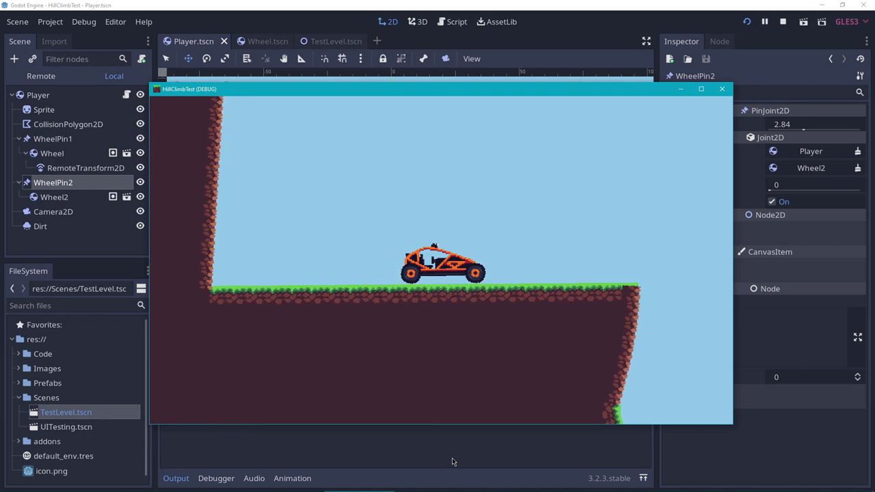
key(Right)
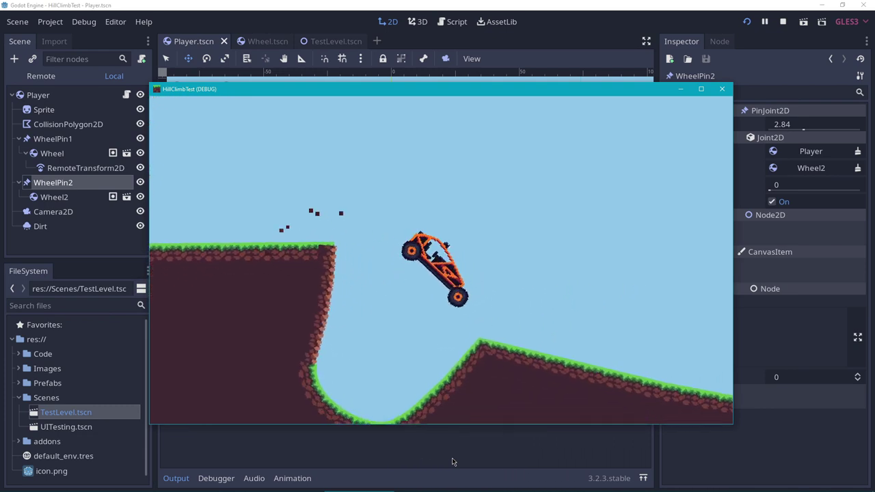
key(Right)
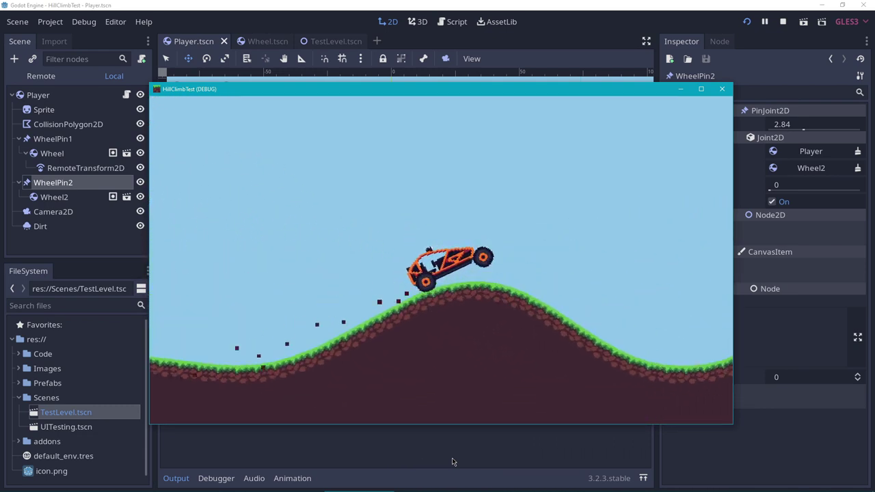
key(Right)
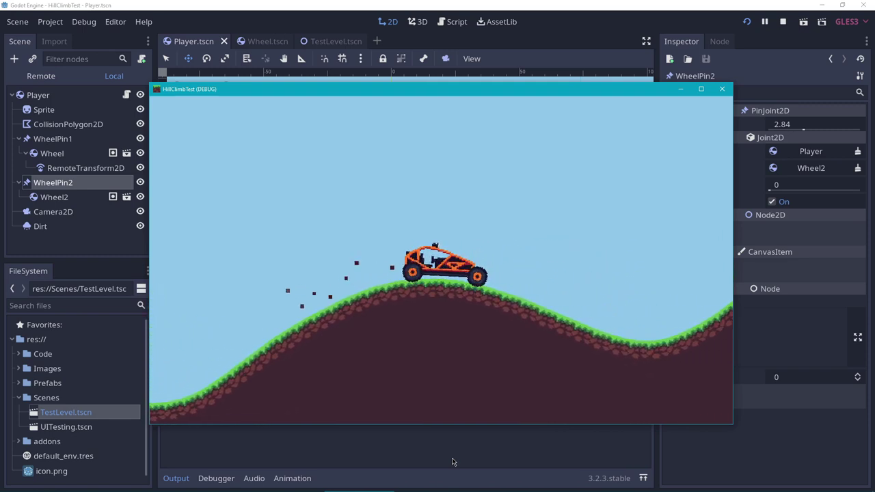
key(Right)
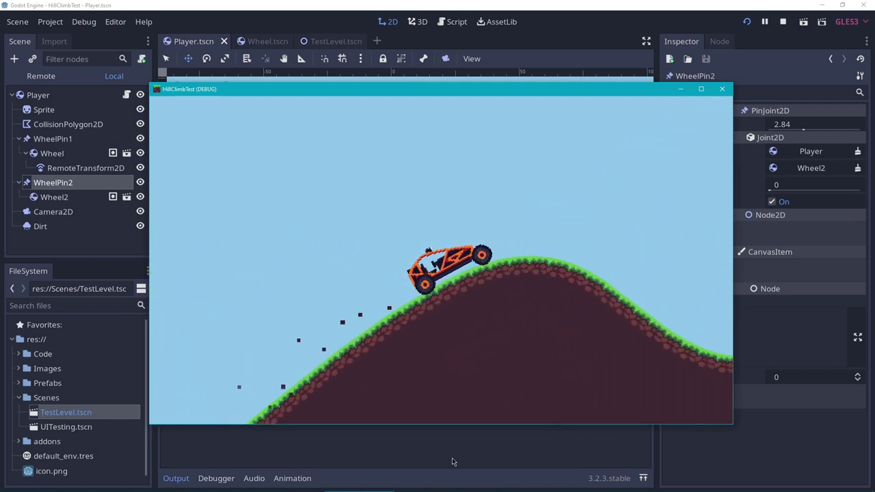
key(Right)
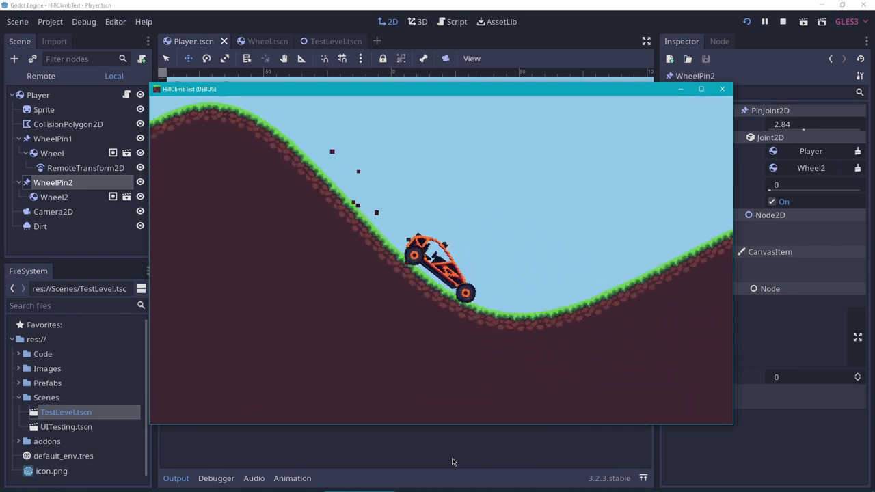
key(F8)
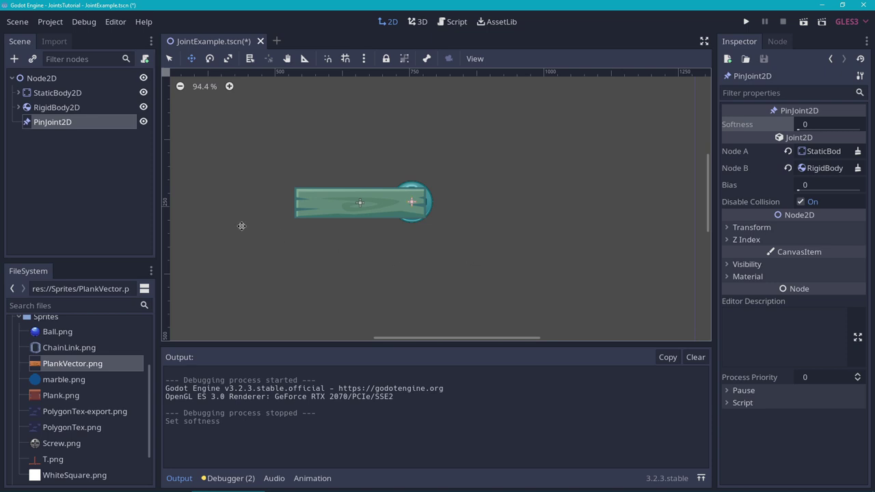
- In the JointsTutorial project, duplicate the PinJoint2D and the RigidBody2D plank, placing the copied plank slightly overlapping the original's free end
scroll(241, 225, up, 1)
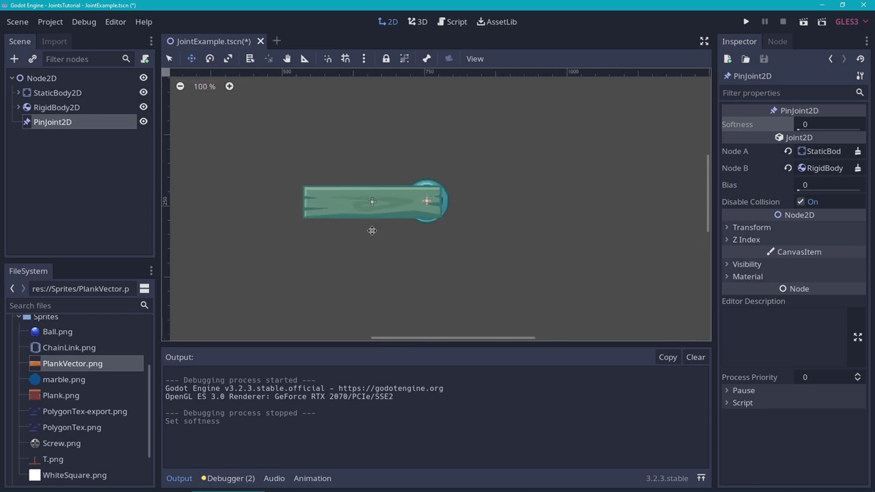
middle_drag(372, 230, 471, 248)
scroll(502, 244, down, 1)
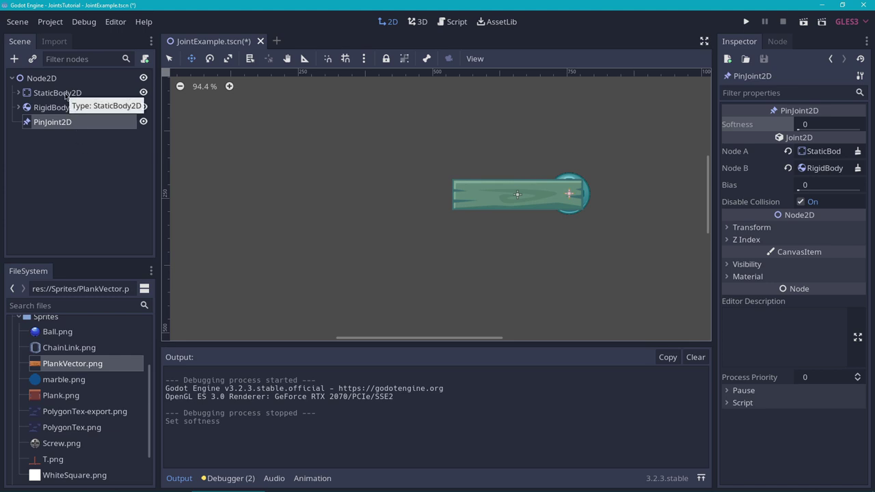
key(ctrl+d)
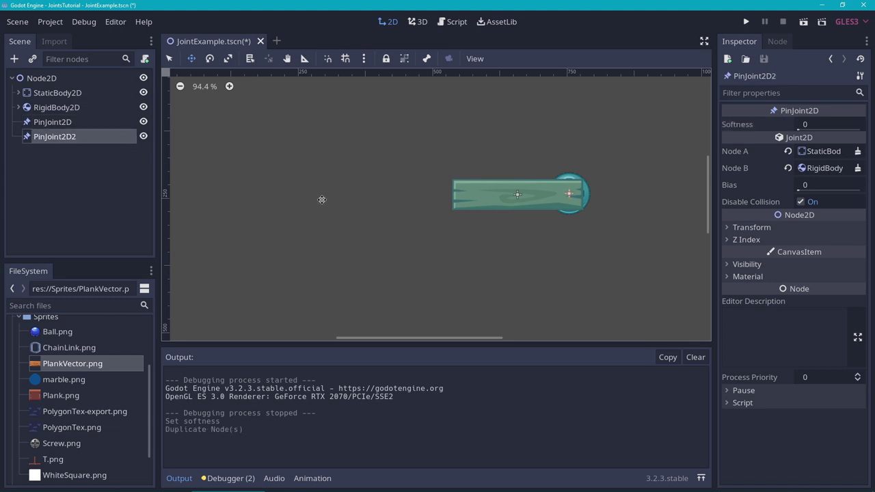
click(77, 109)
key(ctrl+d)
drag(526, 238, 420, 236)
- Move PinJoint2D2 onto the overlap between the two planks and assign RigidBody2D as its Node A
click(56, 181)
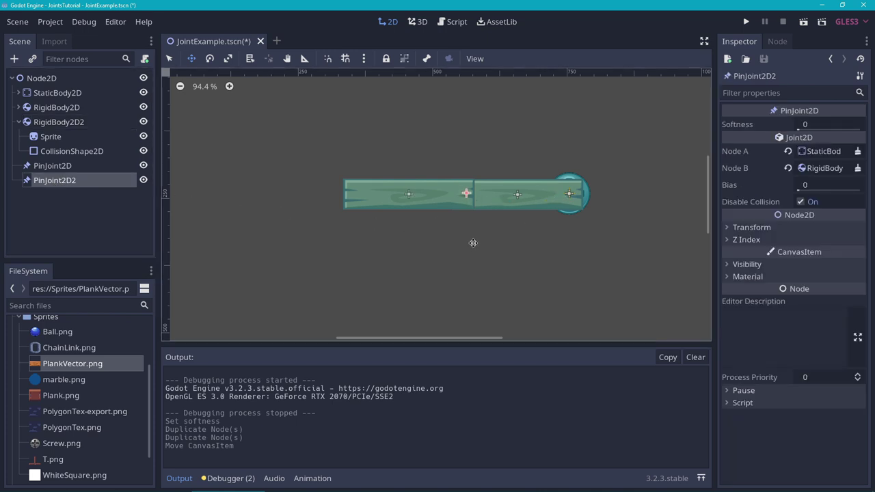
click(811, 152)
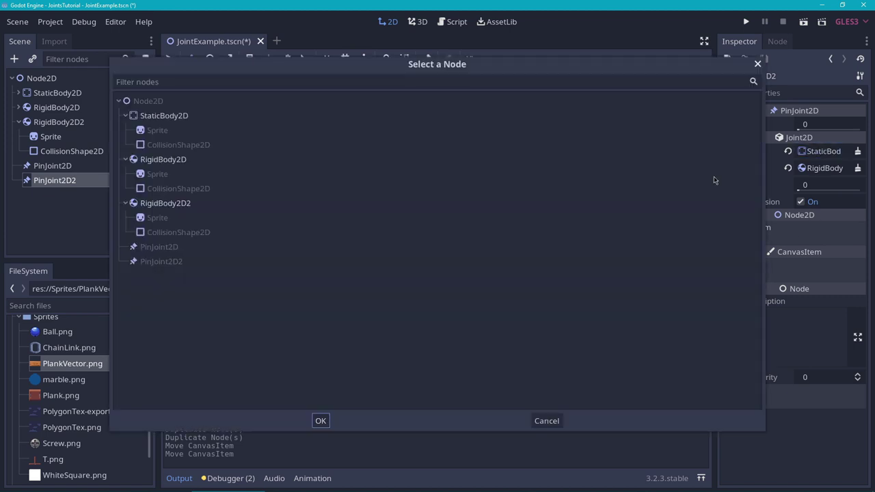
double_click(178, 160)
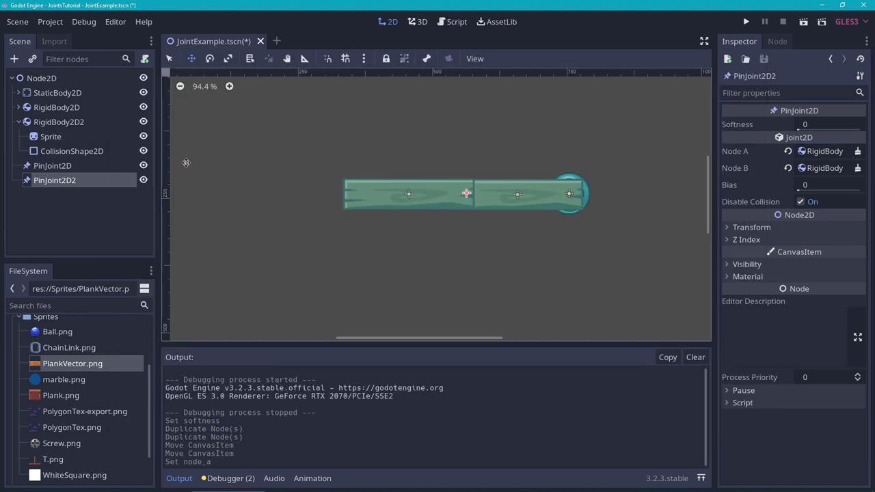
- Assign RigidBody2D2 as Node B of PinJoint2D2 and run the scene to test the two-plank chain
click(828, 169)
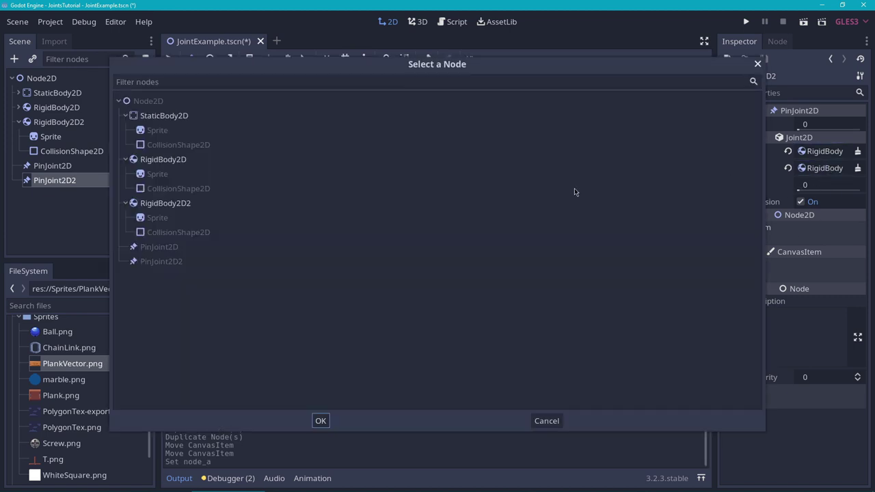
double_click(192, 204)
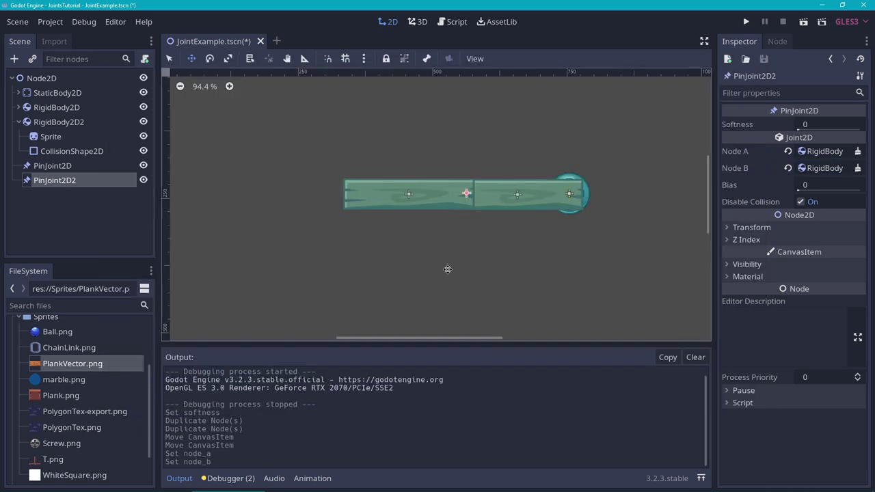
key(F6)
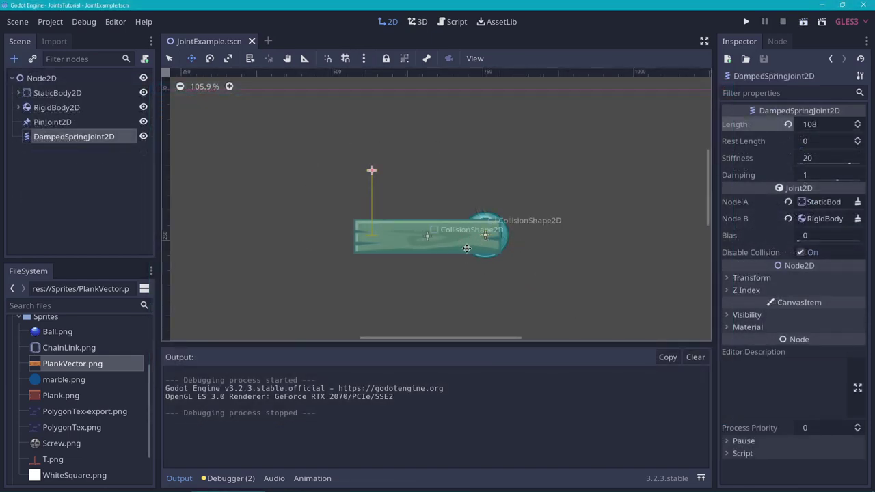
- Run the scene with the DampedSpringJoint2D attached to the pinned plank, observe its motion, and close the game
middle_drag(533, 222, 529, 194)
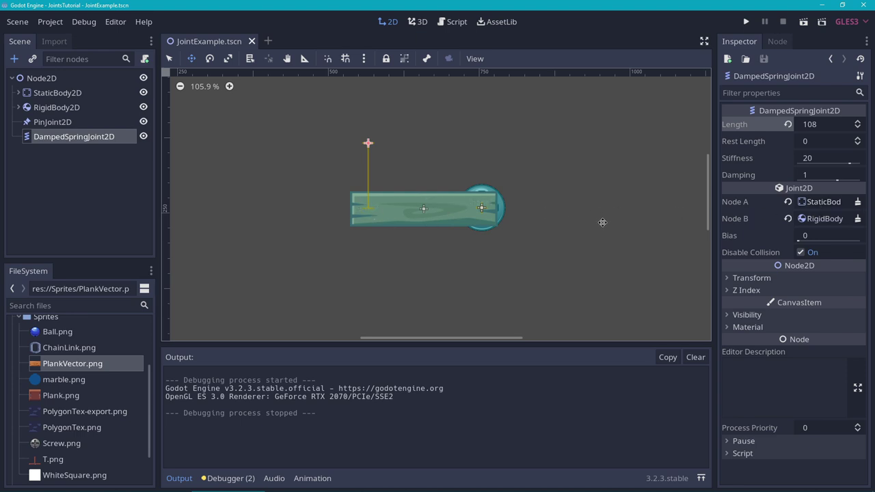
key(F5)
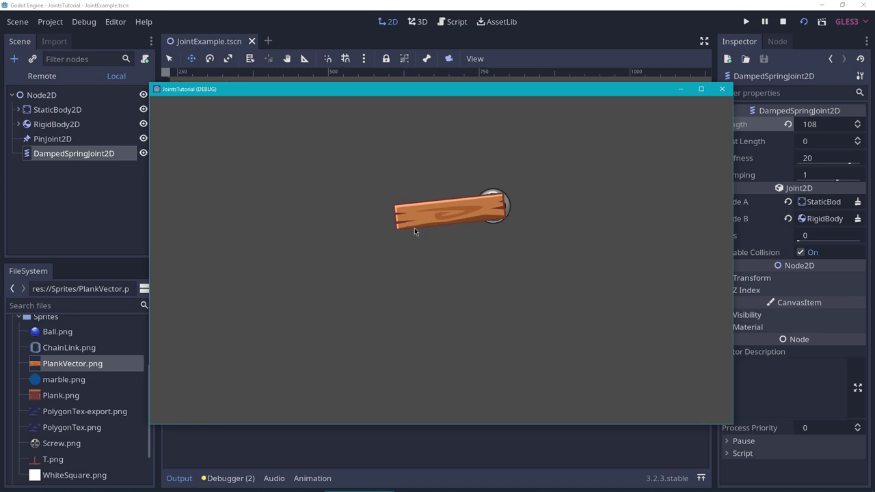
click(722, 94)
- Duplicate the RigidBody2D plank and place the copy above the spring joint, offset toward the pinned plank's free end
key(ctrl+d)
drag(455, 205, 455, 112)
middle_drag(455, 220, 461, 249)
drag(424, 137, 373, 136)
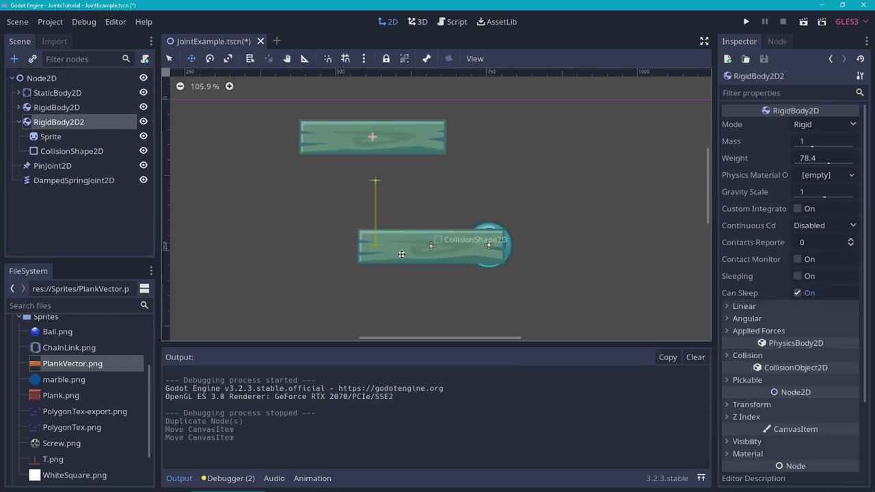
- Rotate RigidBody2D2 to a steep diagonal, reposition it high above the pinned plank, and run the scene to drop it
key(e)
drag(426, 177, 362, 257)
drag(371, 211, 459, 165)
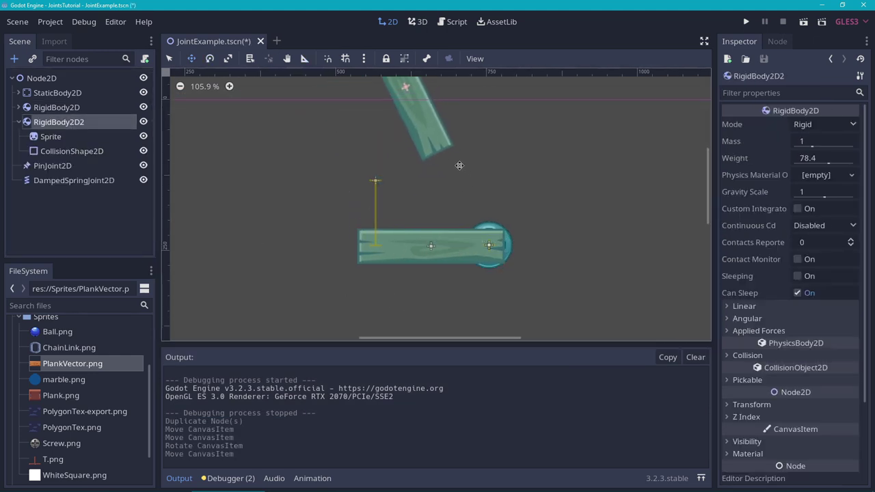
key(F5)
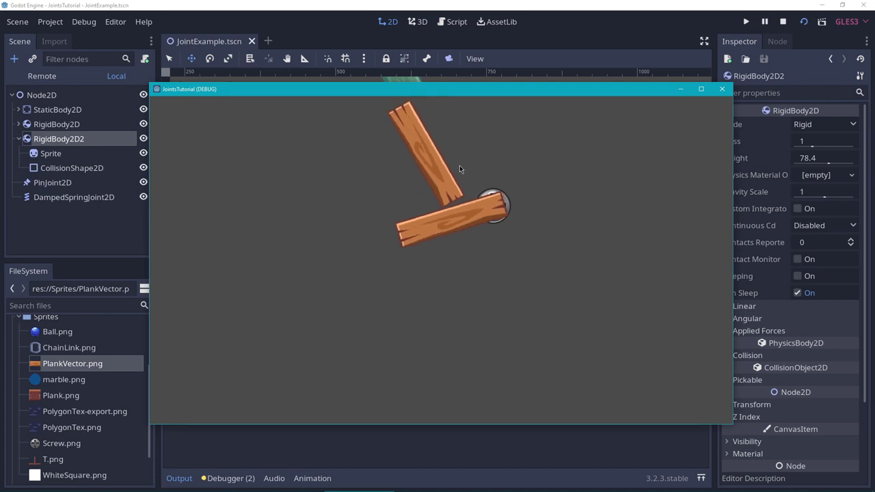